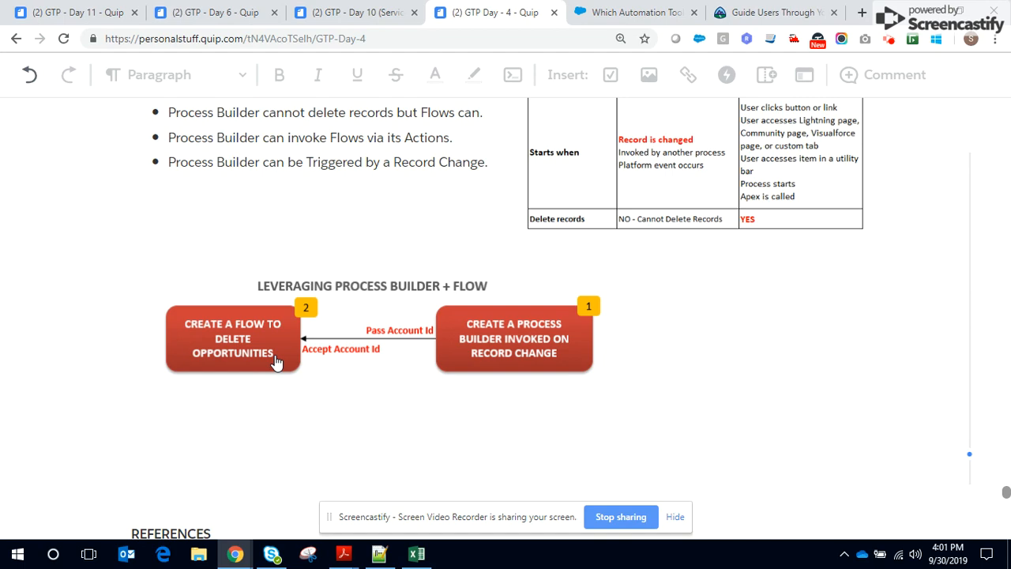
Switch to the Salesforce Flows setup page and create a new Autolaunched Flow
scroll(410, 358, "up", 4)
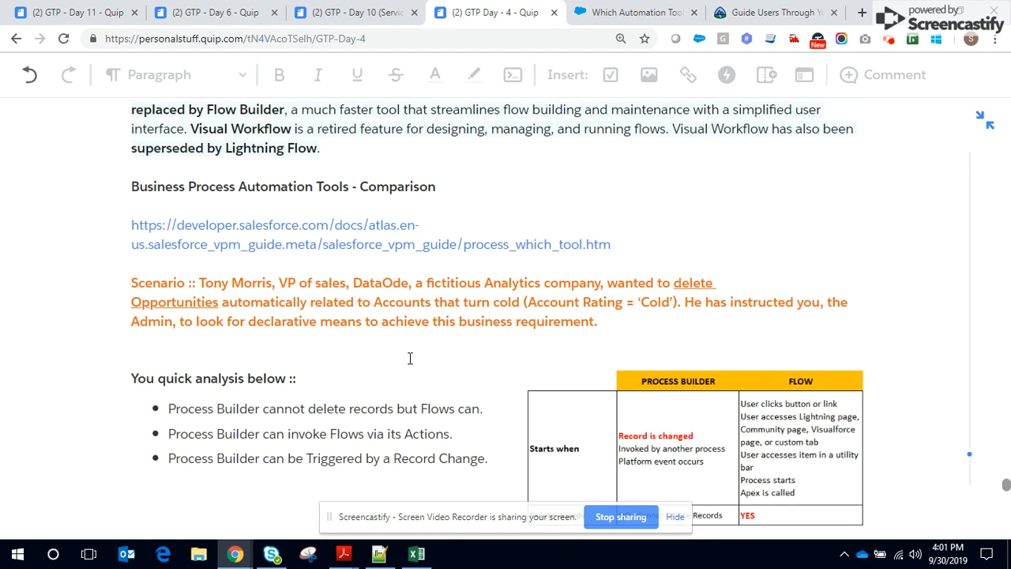
key("alt+Tab")
key("alt+Tab")
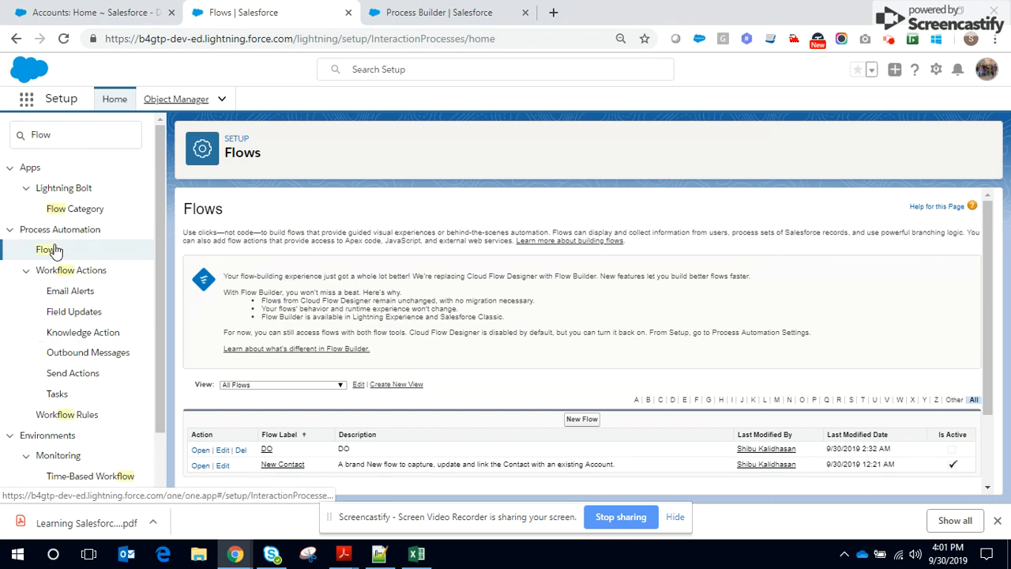
scroll(473, 356, "down", 2)
left_click(581, 325)
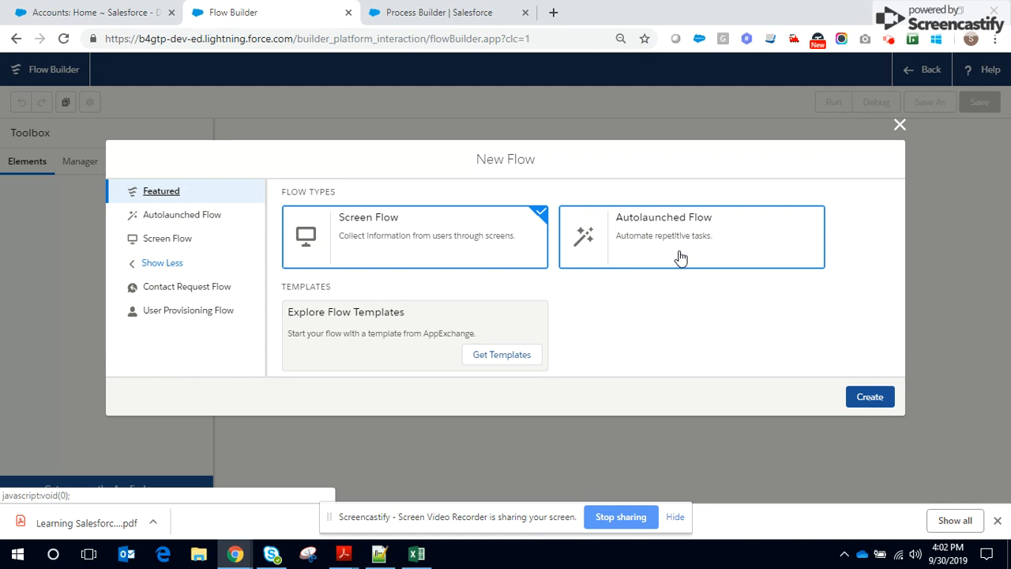
left_click(691, 244)
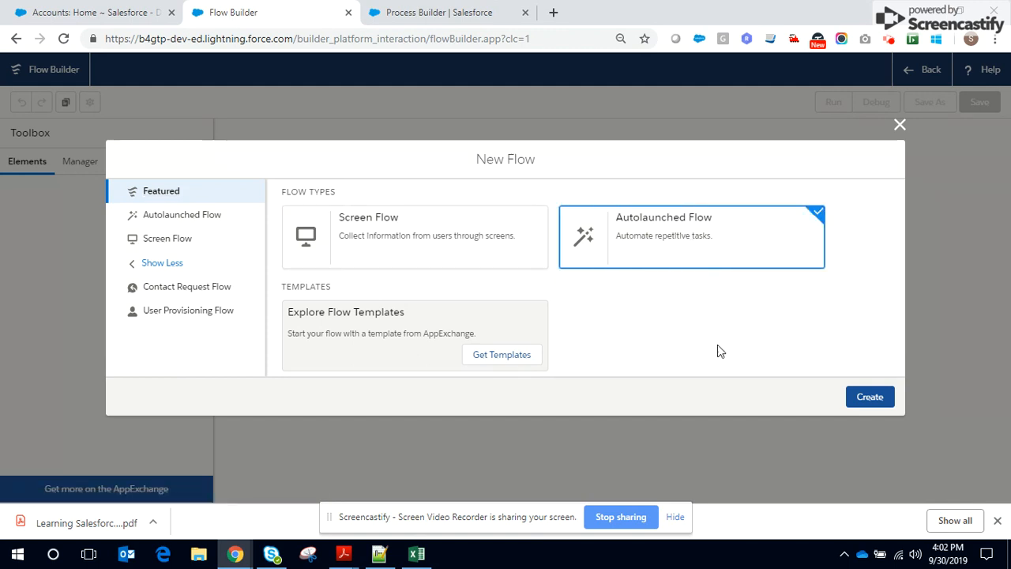
left_click(872, 399)
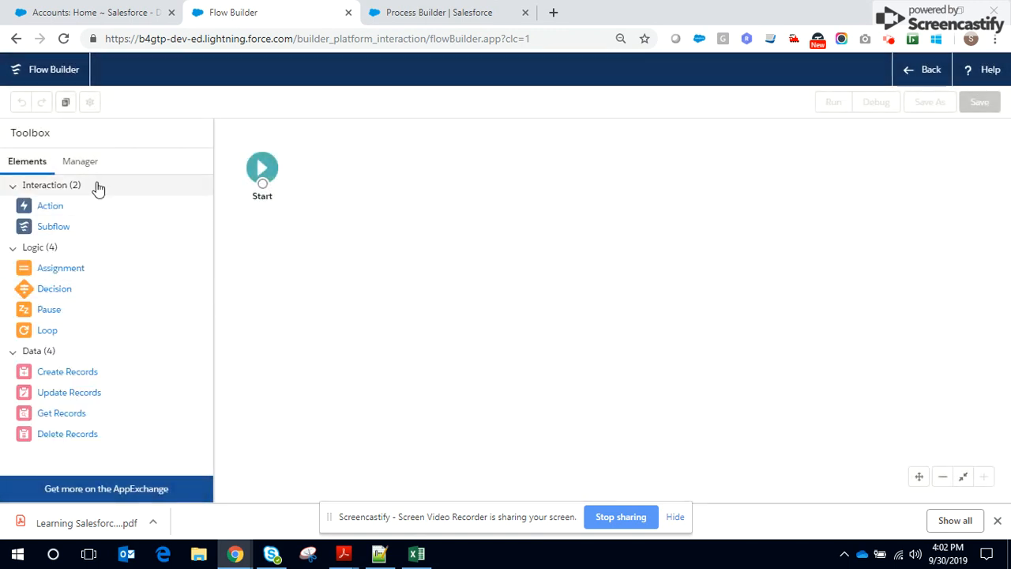
Start a new variable resource named accountId with the description "Accept Account Id passed via the Process Builder"
left_click(94, 174)
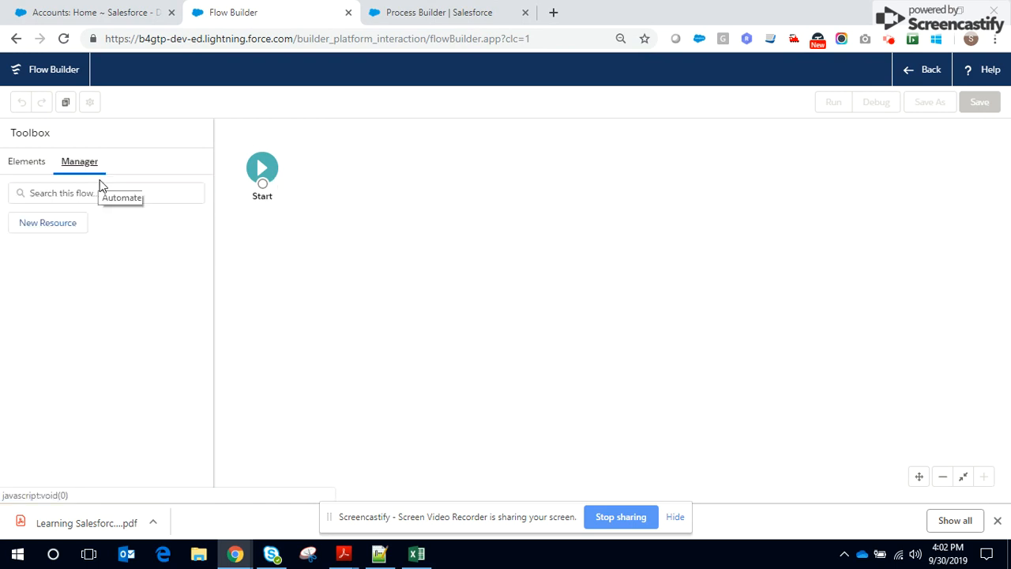
left_click(54, 229)
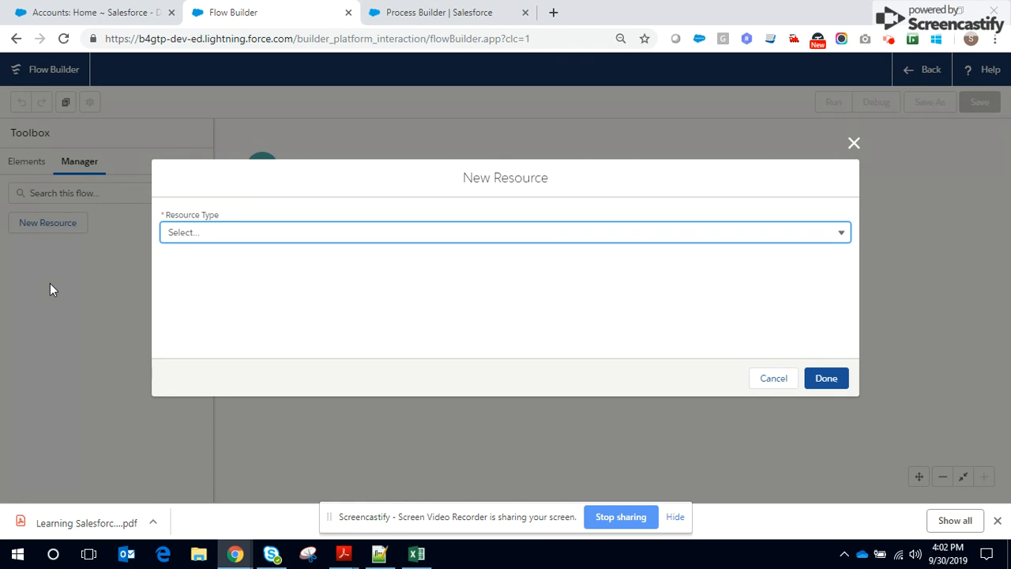
left_click(217, 233)
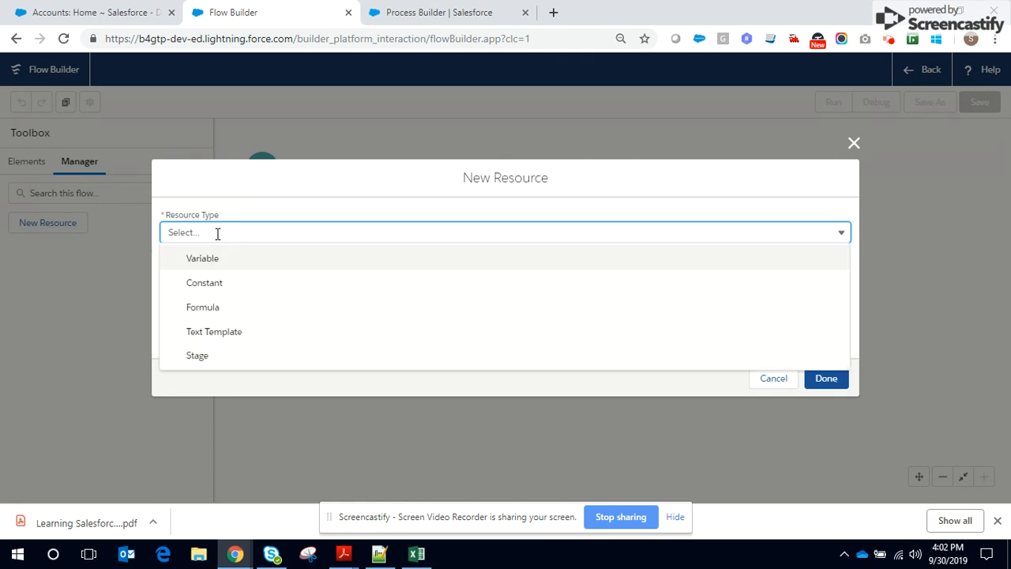
left_click(210, 263)
left_click(221, 261)
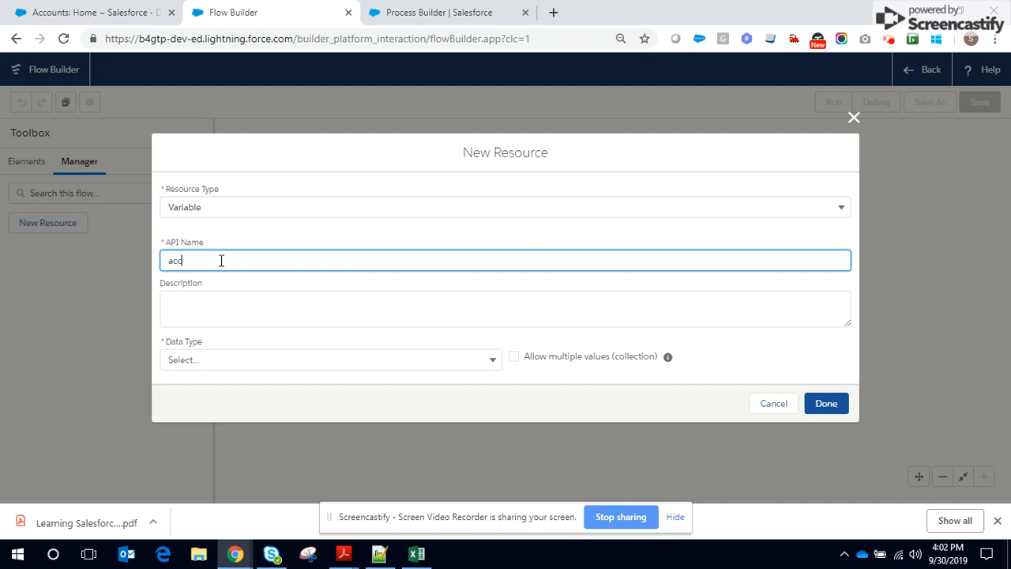
left_click(269, 309)
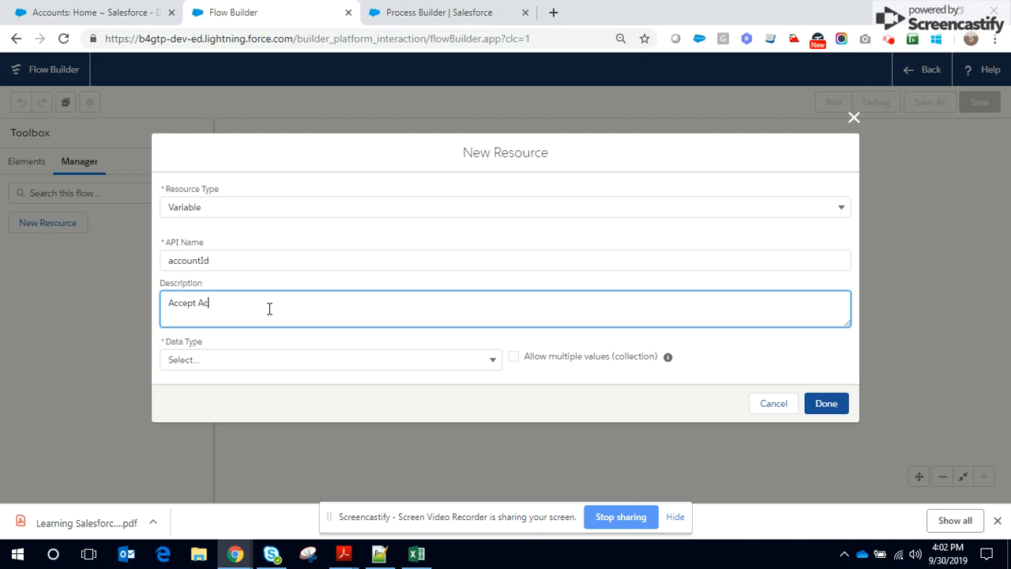
type("passed via the Process Builder")
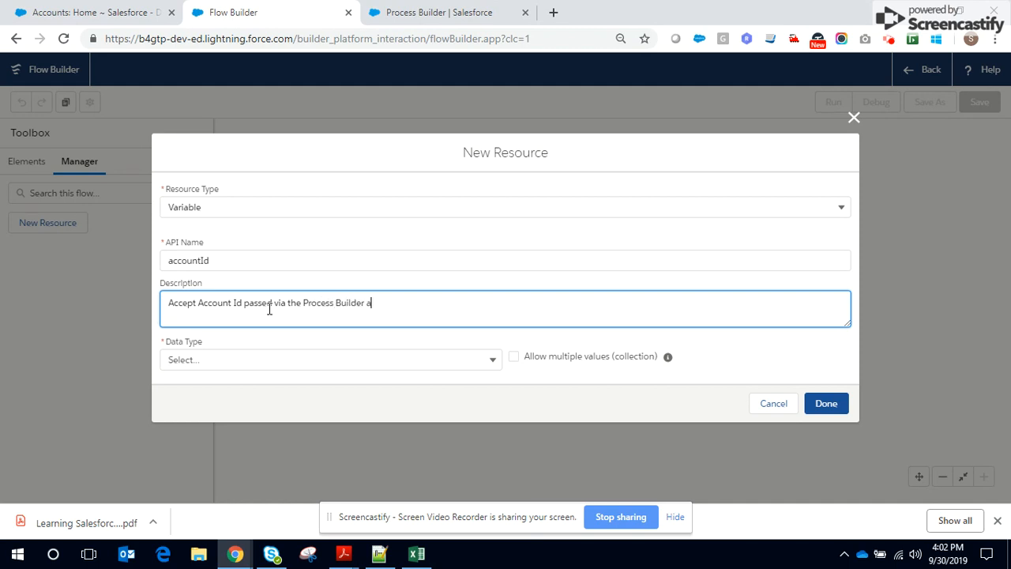
Set the variable's data type to Text, make it available for input and output, and finish the resource
left_click(237, 361)
left_click(207, 116)
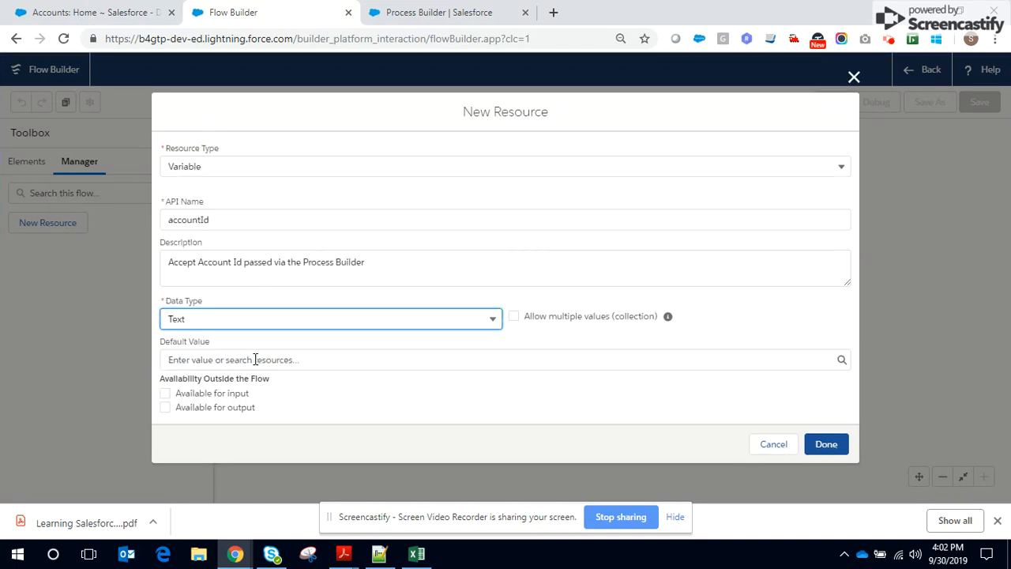
left_click(165, 393)
left_click(165, 407)
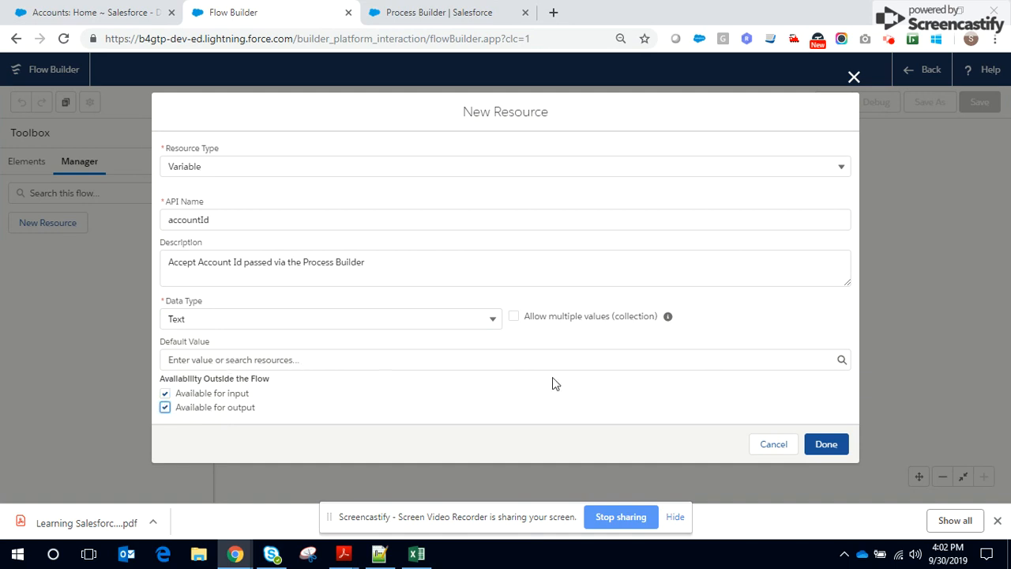
left_click(826, 445)
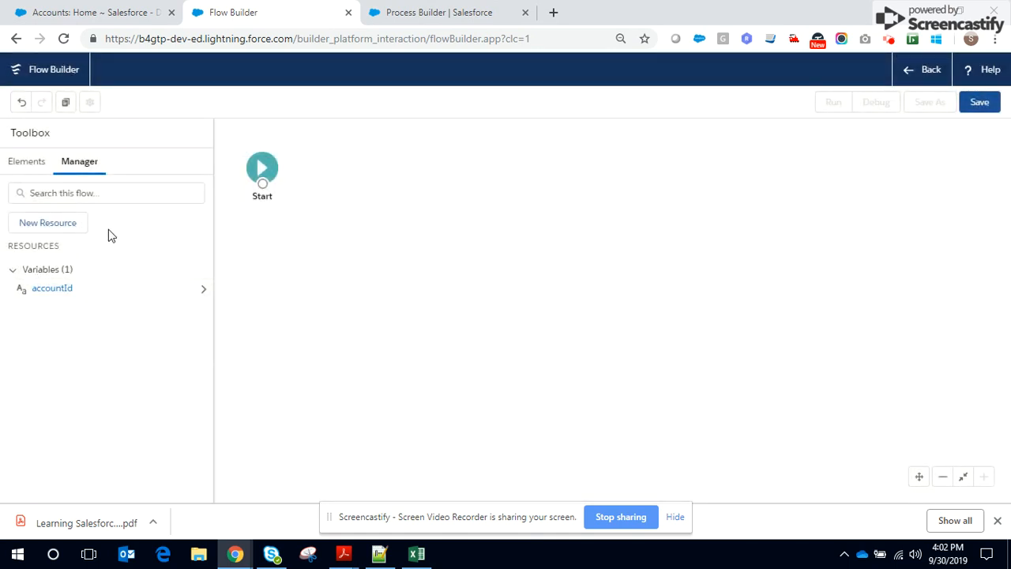
Add a Delete Records element labelled "Delete Records", described as "Delete Opportunity Records identified by the Reference value in accountId variable"
left_click(25, 165)
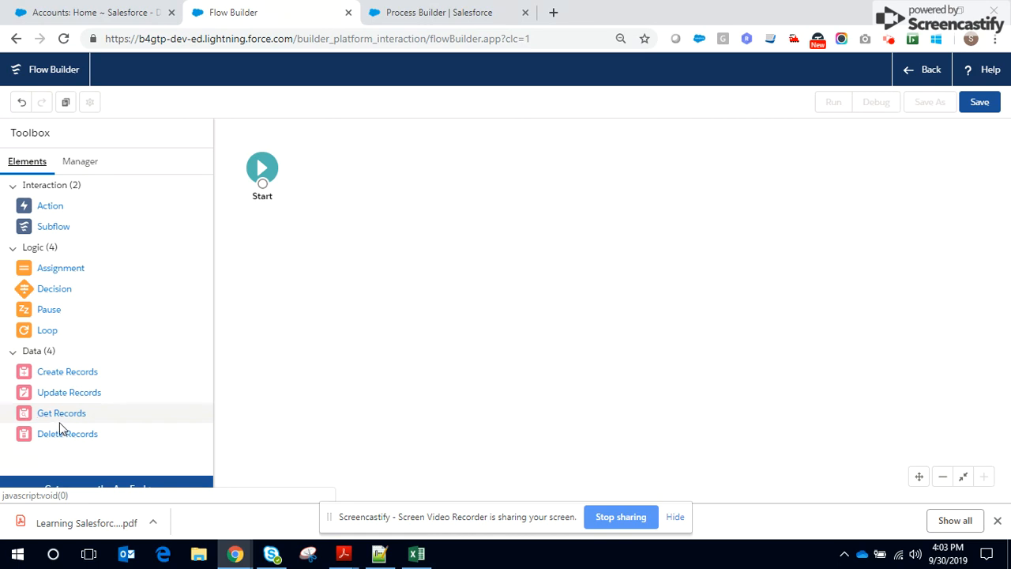
left_click_drag(63, 437, 327, 164)
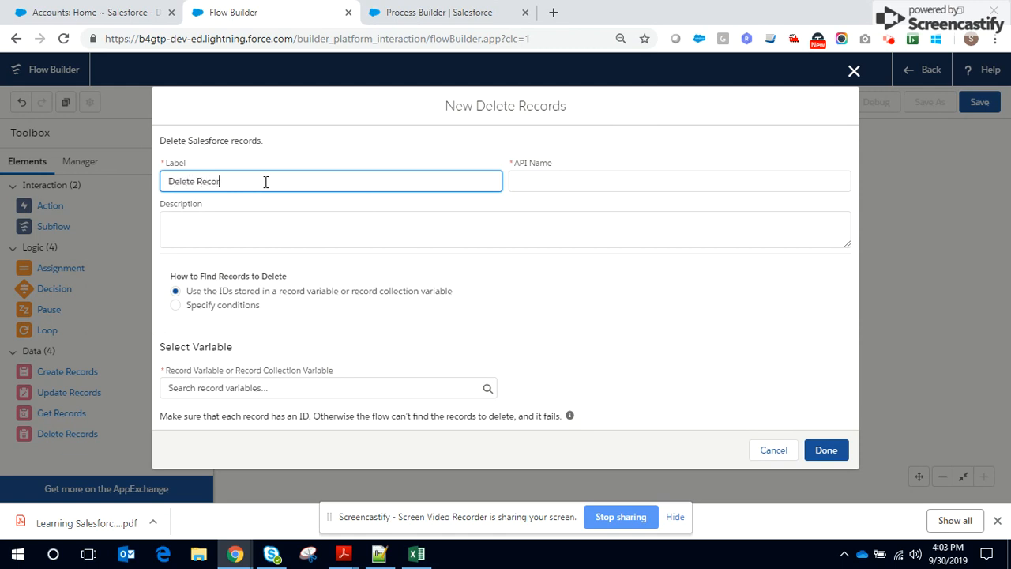
type("Delete Records")
left_click(237, 222)
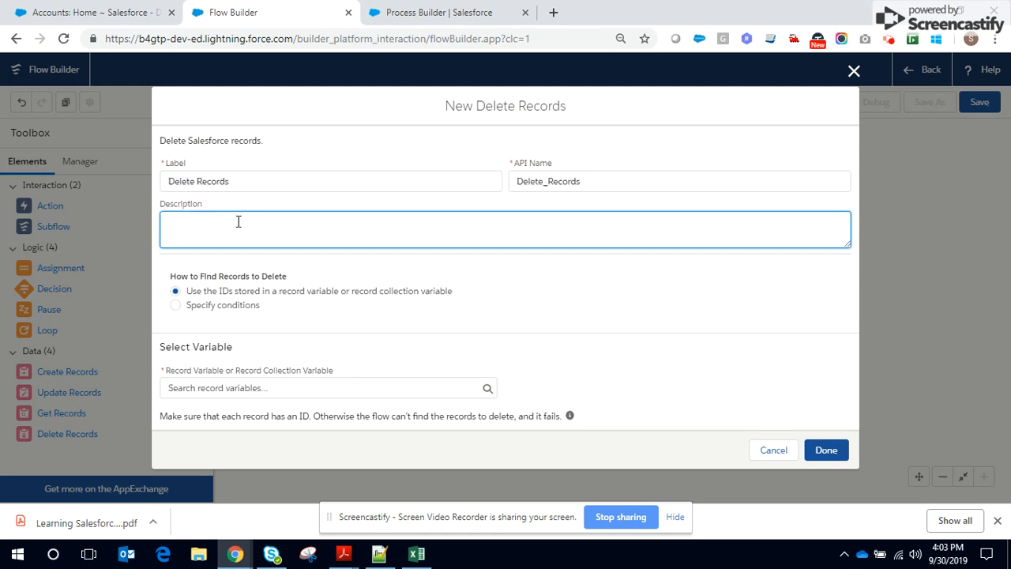
type("Delete Opportunity Records identifi")
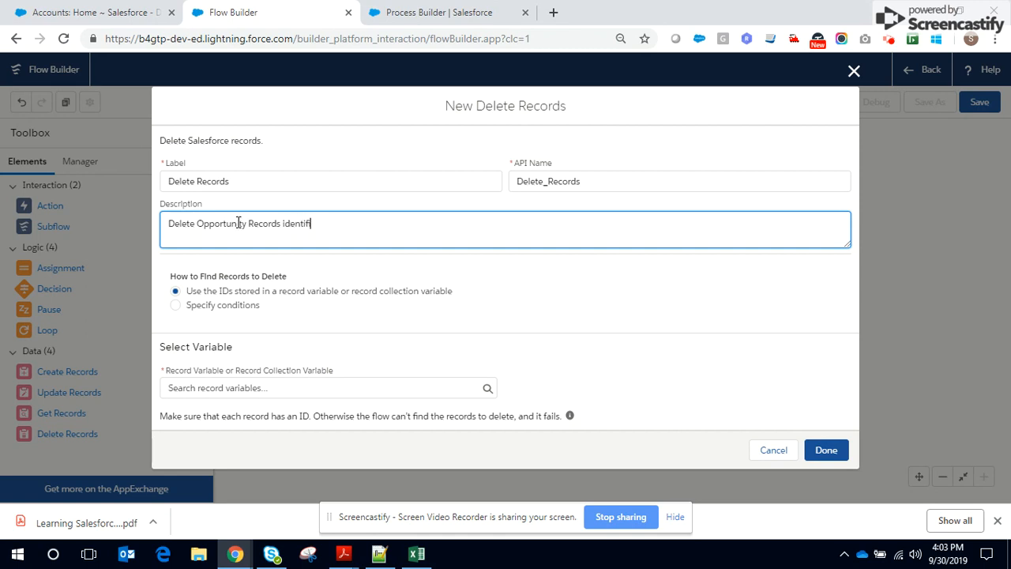
type("ed by the Reference valu")
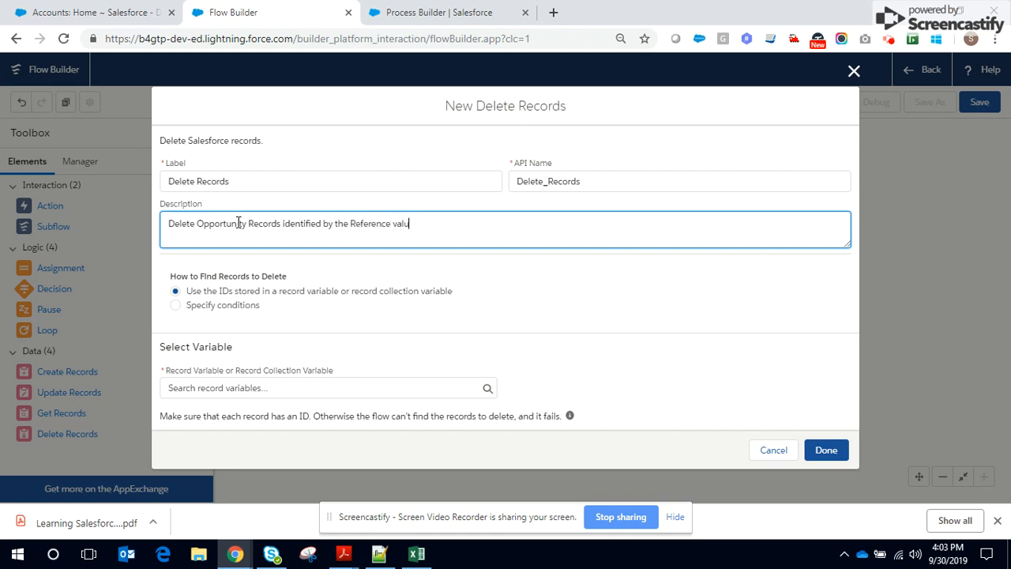
type("e in accountId variable")
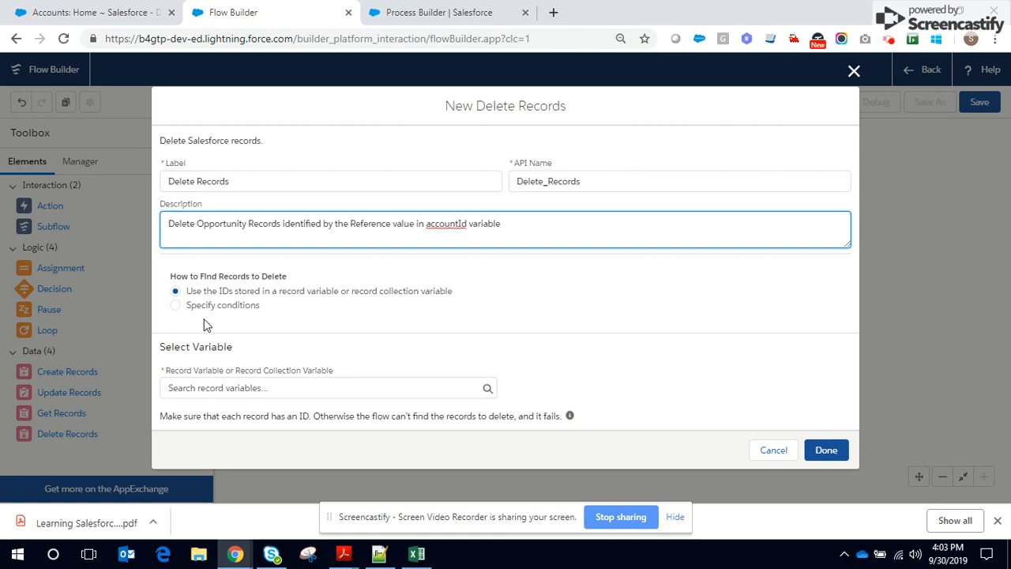
Have the element find records by specified conditions and choose Opportunity as the object to delete
left_click(184, 312)
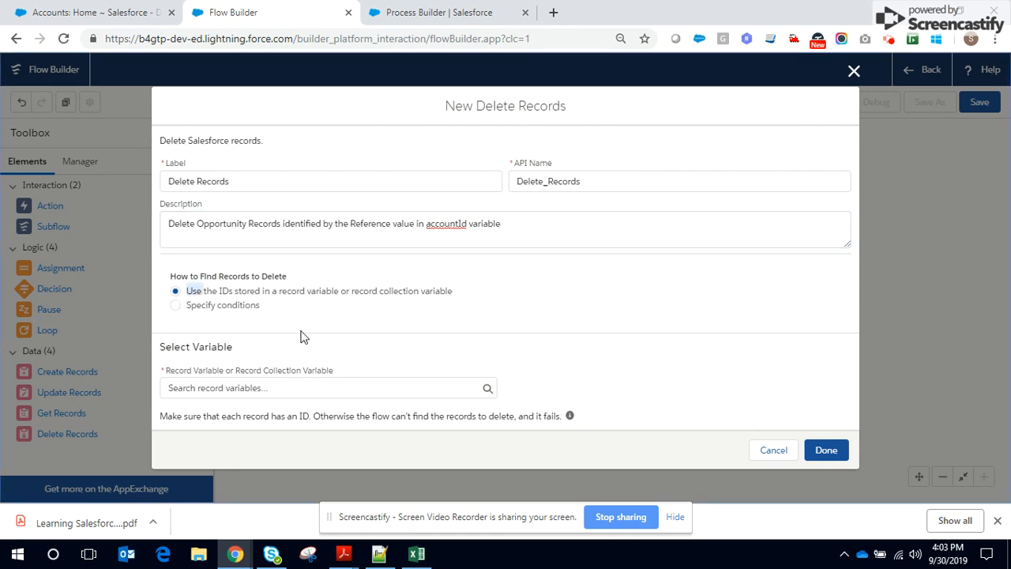
left_click(177, 307)
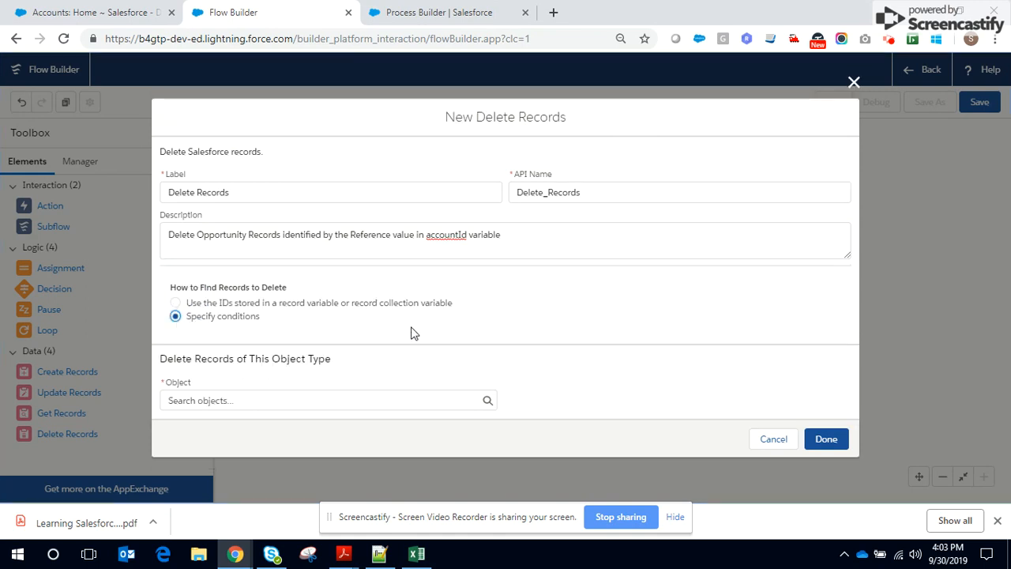
left_click(280, 403)
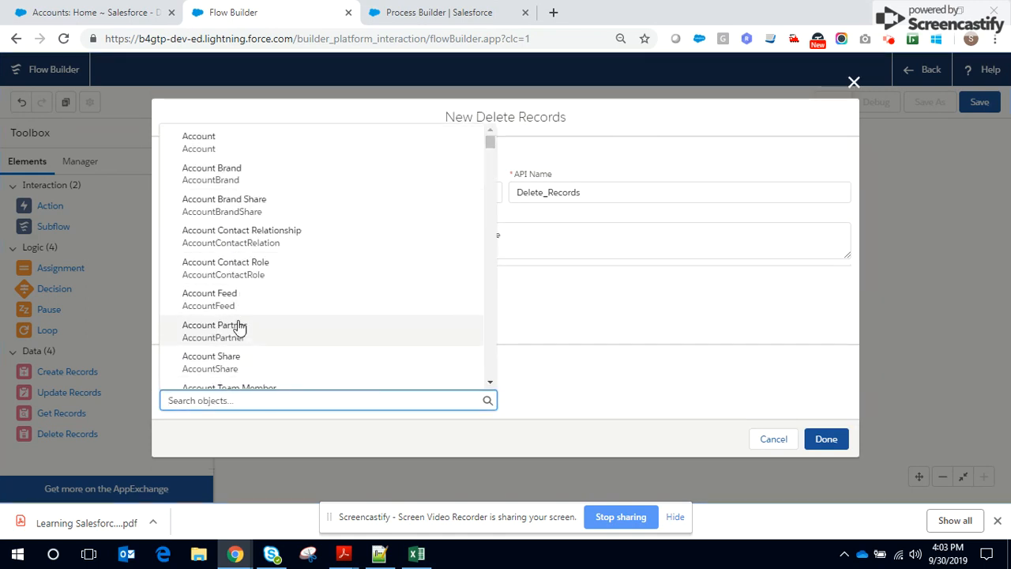
scroll(242, 310, "down", 3)
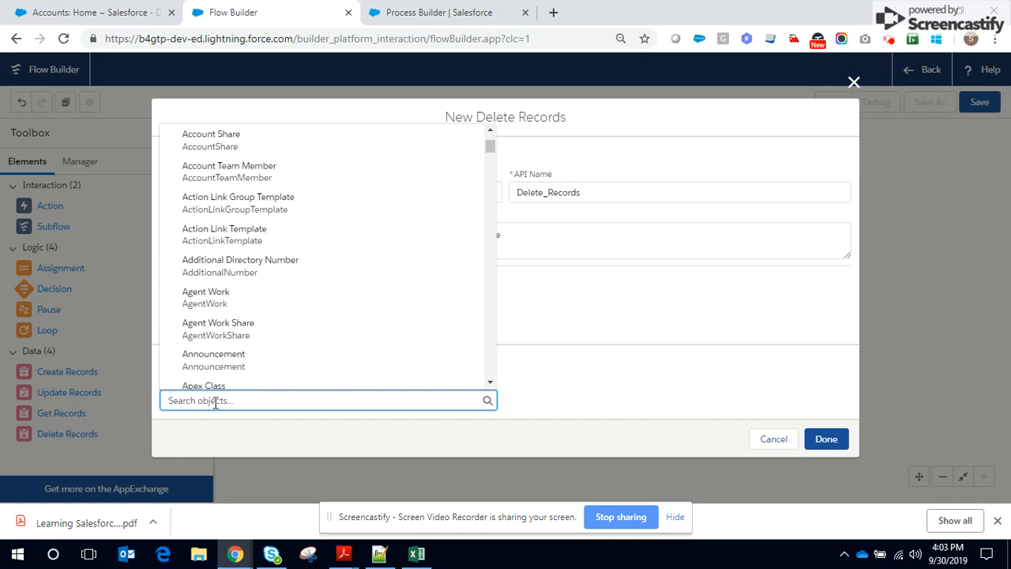
type("opportu")
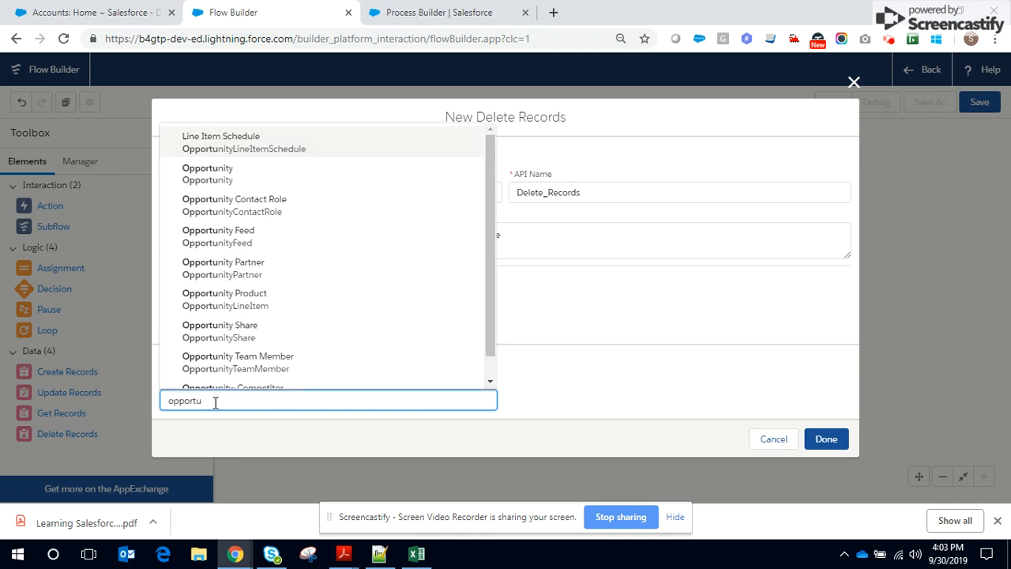
left_click(209, 172)
scroll(279, 385, "down", 3)
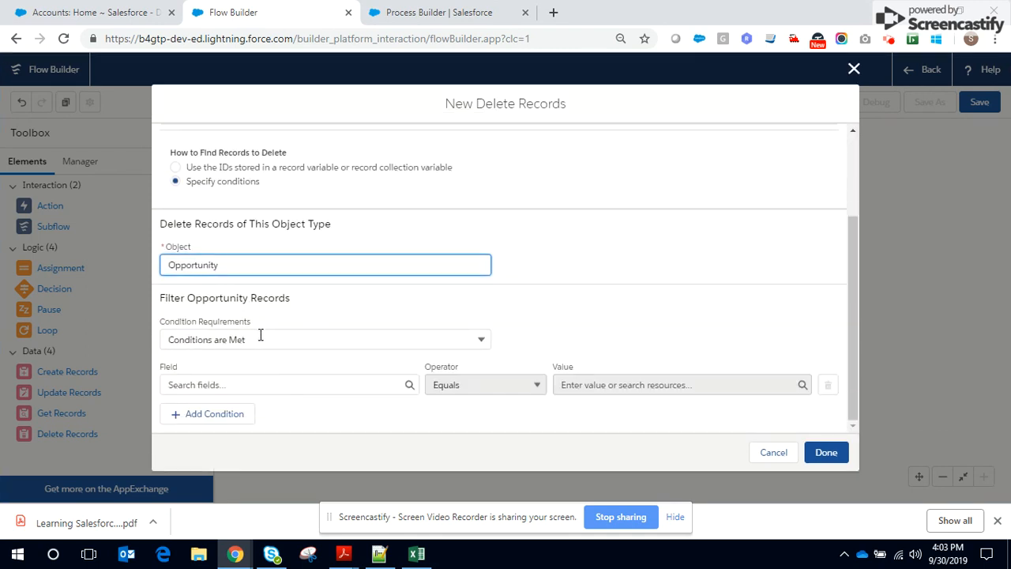
Filter the opportunities by AccountId Equals {!accountId}, finish the element, and connect Start to Delete Records
left_click(230, 385)
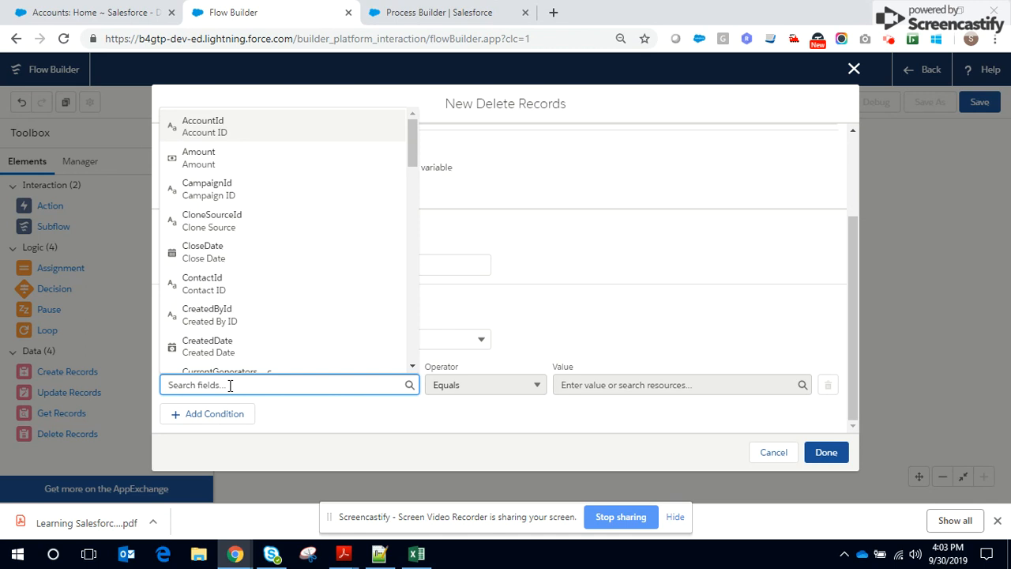
left_click(226, 130)
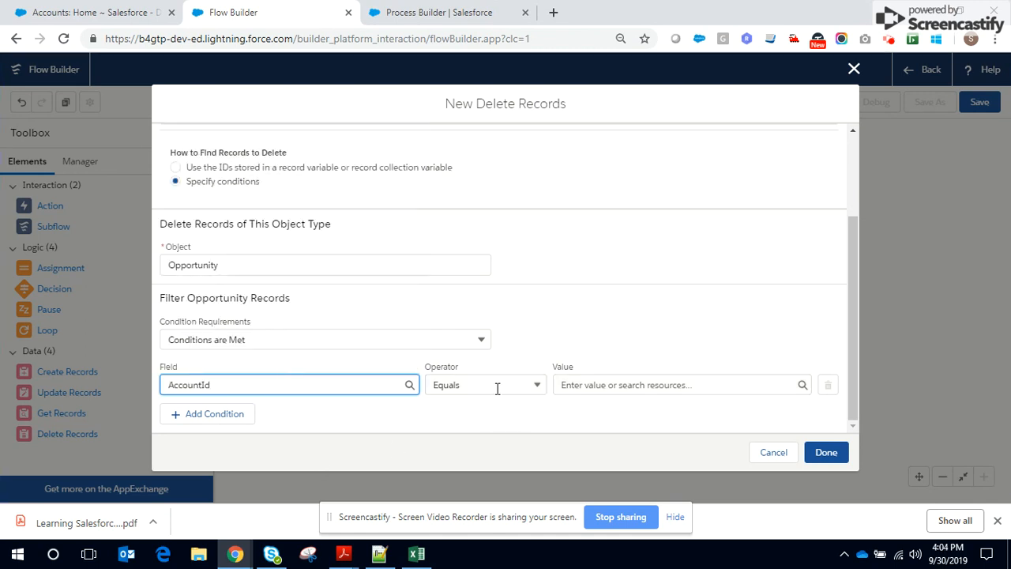
left_click(593, 385)
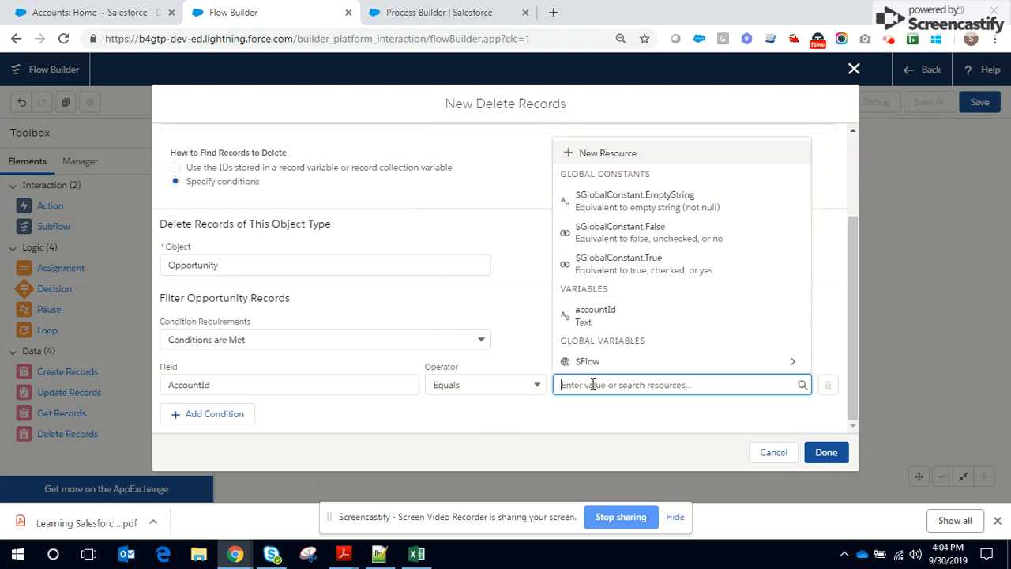
left_click(605, 327)
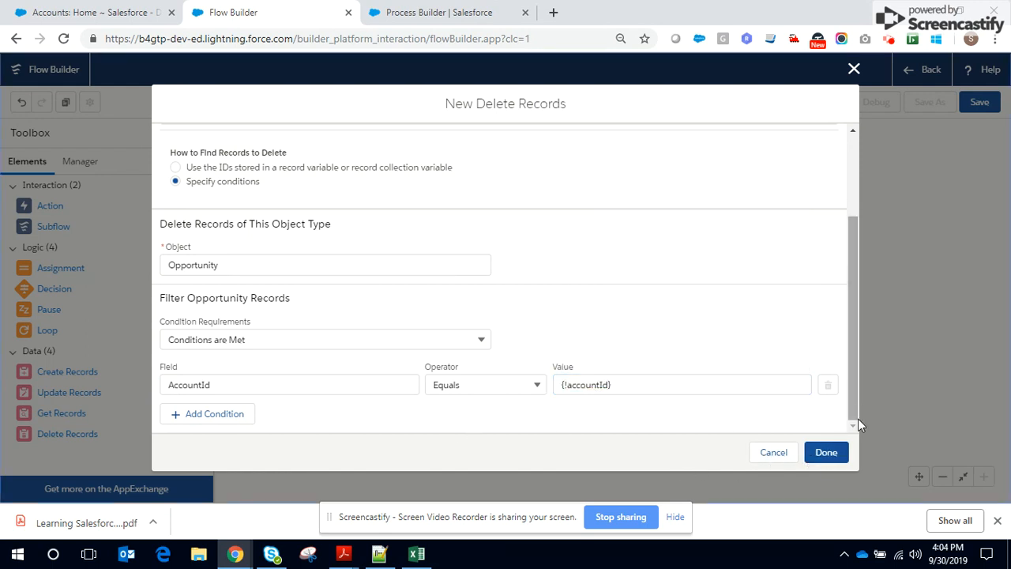
left_click(827, 450)
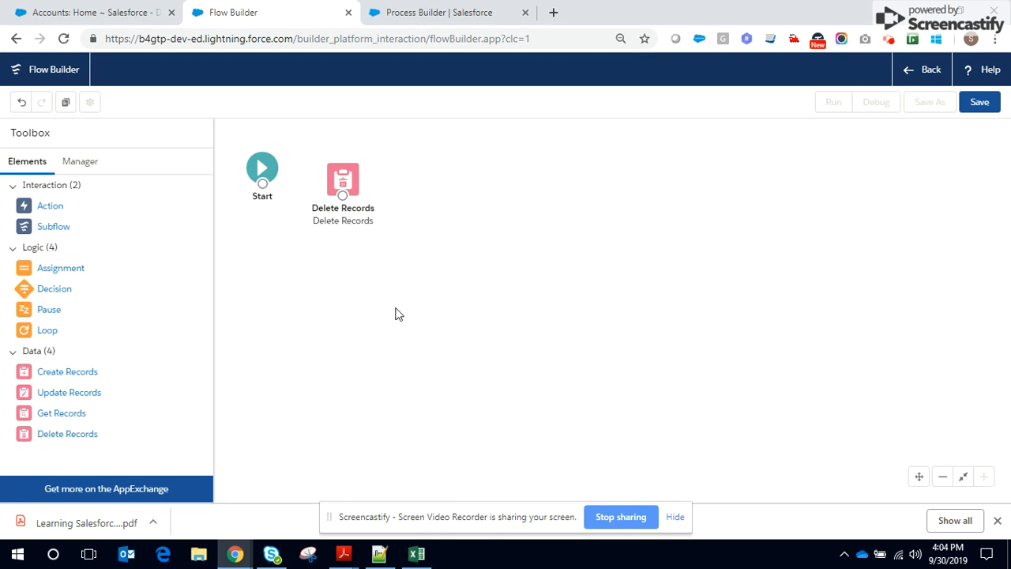
left_click_drag(262, 185, 381, 203)
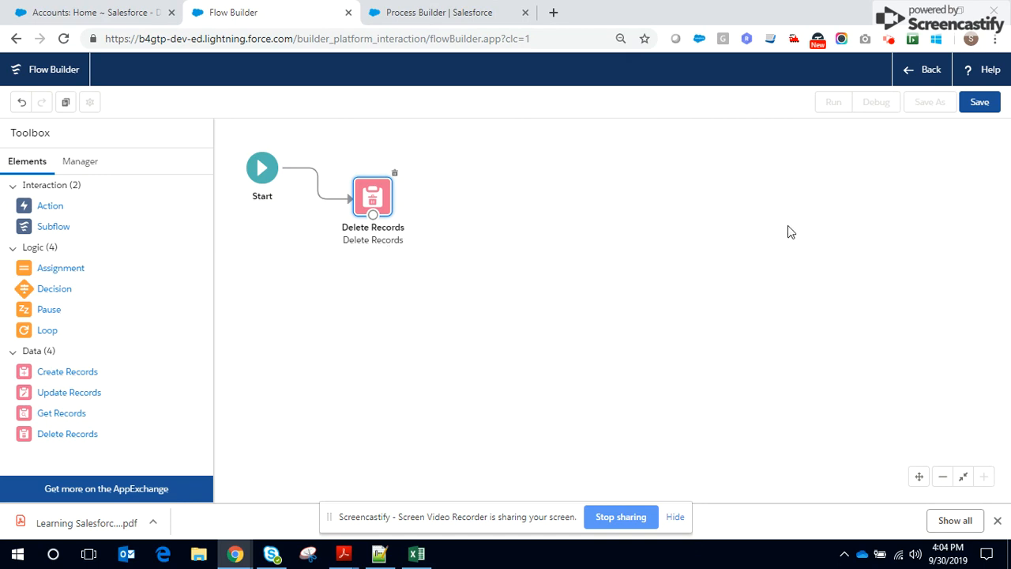
Begin saving the flow with the label "Delete Opportunities Flow" and API name Delete_Opportunities_Flow
left_click(973, 106)
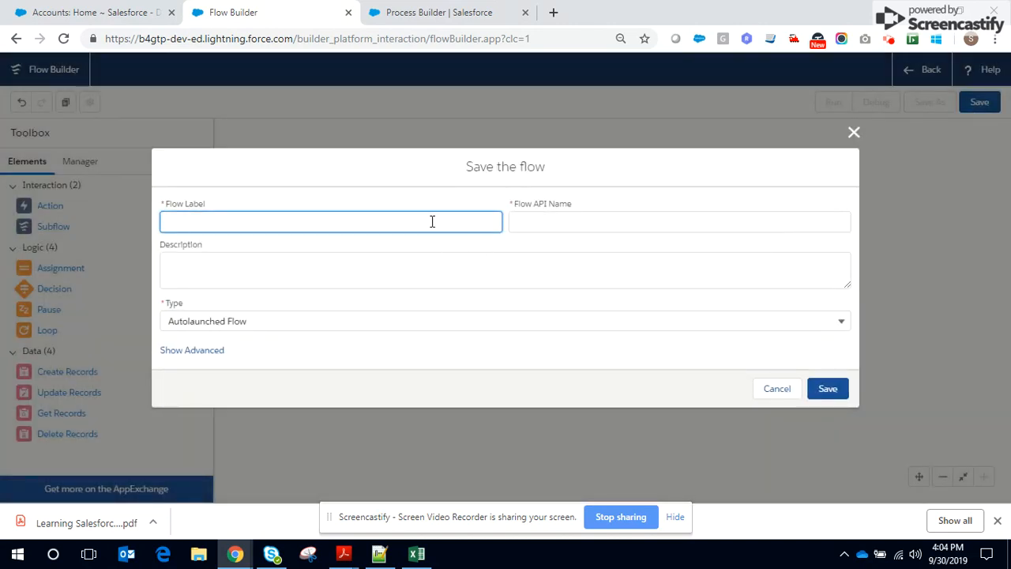
type("Delete Opportunities Flow")
left_click(551, 219)
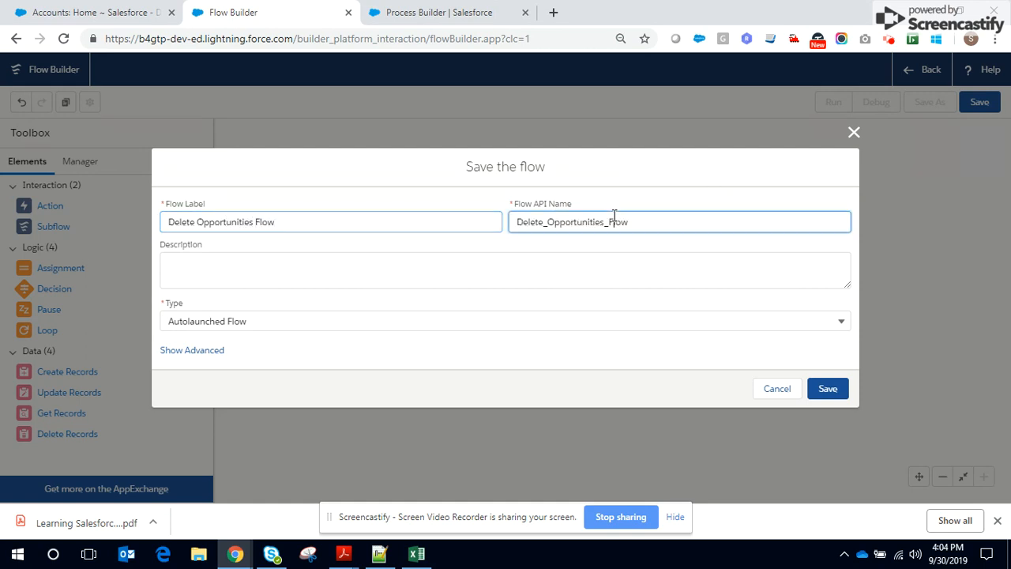
Describe the flow as "Delete Opportunities", save it as an Autolaunched Flow, and dismiss the issues notice
left_click(324, 270)
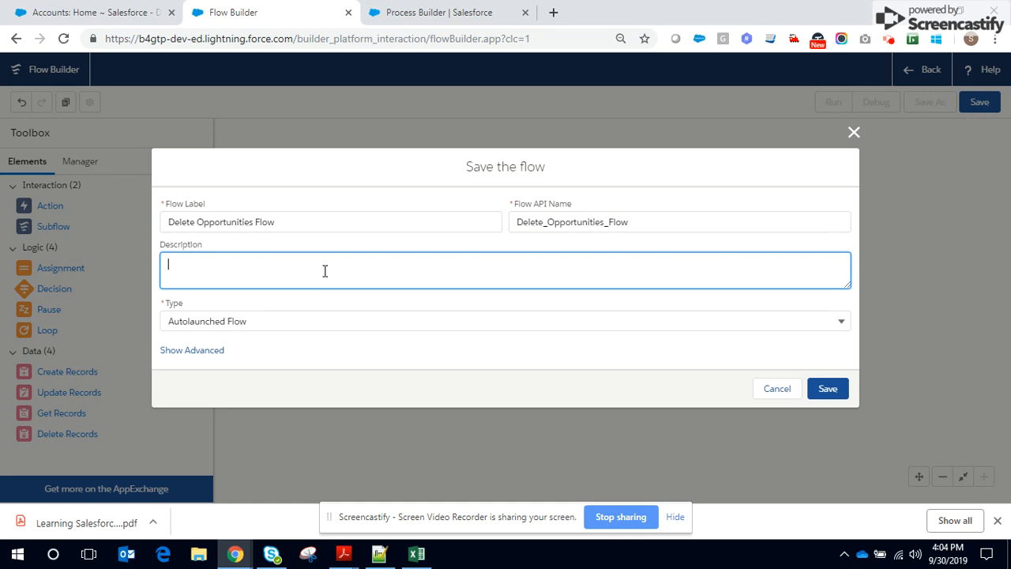
type("Delete Opportunities")
left_click(231, 364)
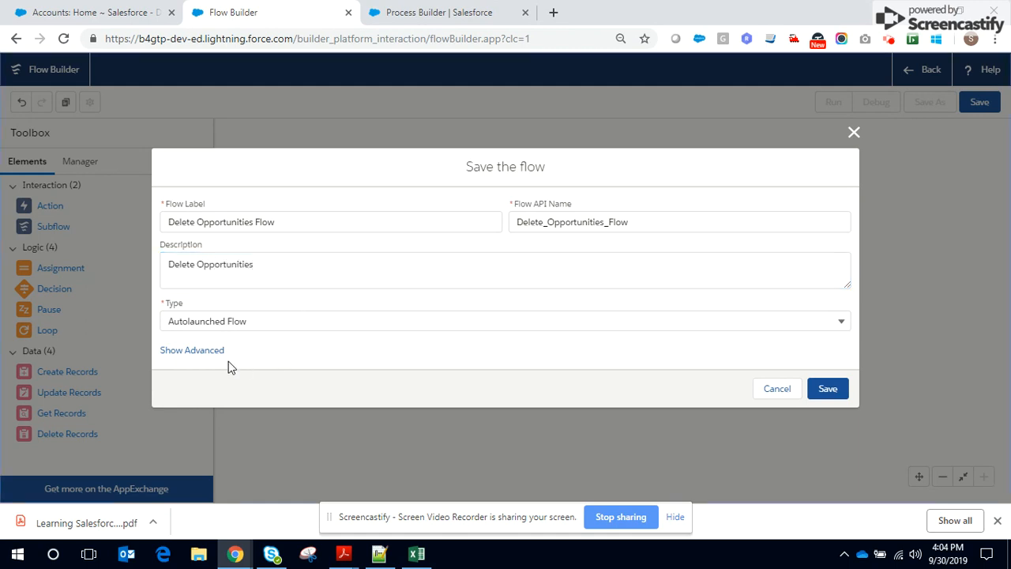
left_click(828, 389)
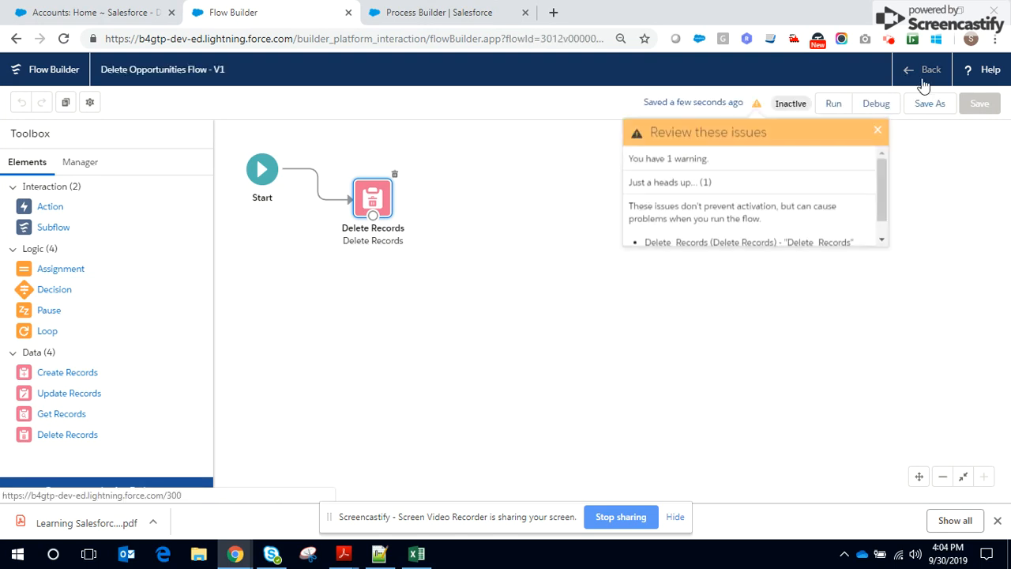
left_click(877, 130)
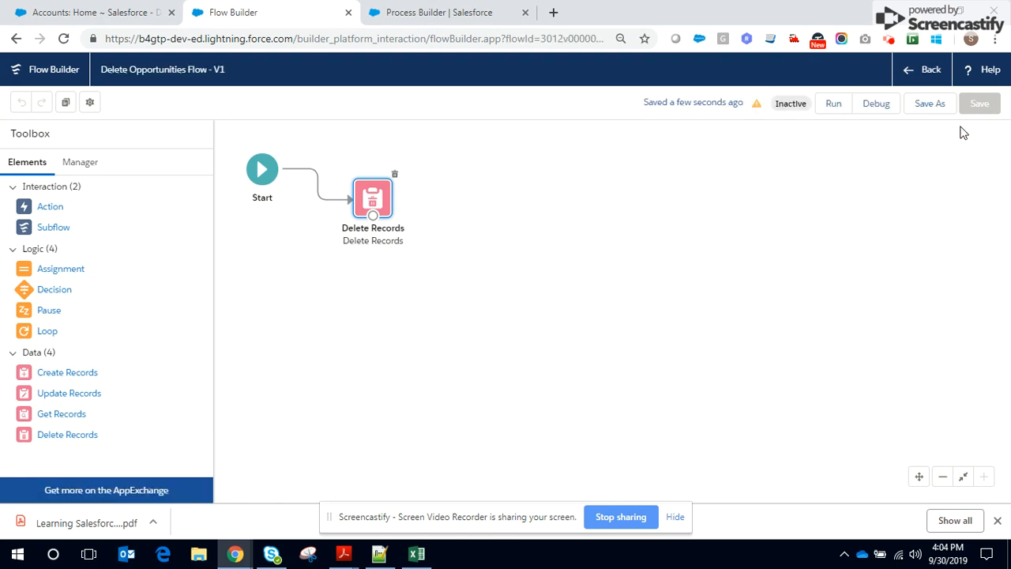
Return to the flows list, open Delete Opportunities Flow, and activate version 1
left_click(919, 73)
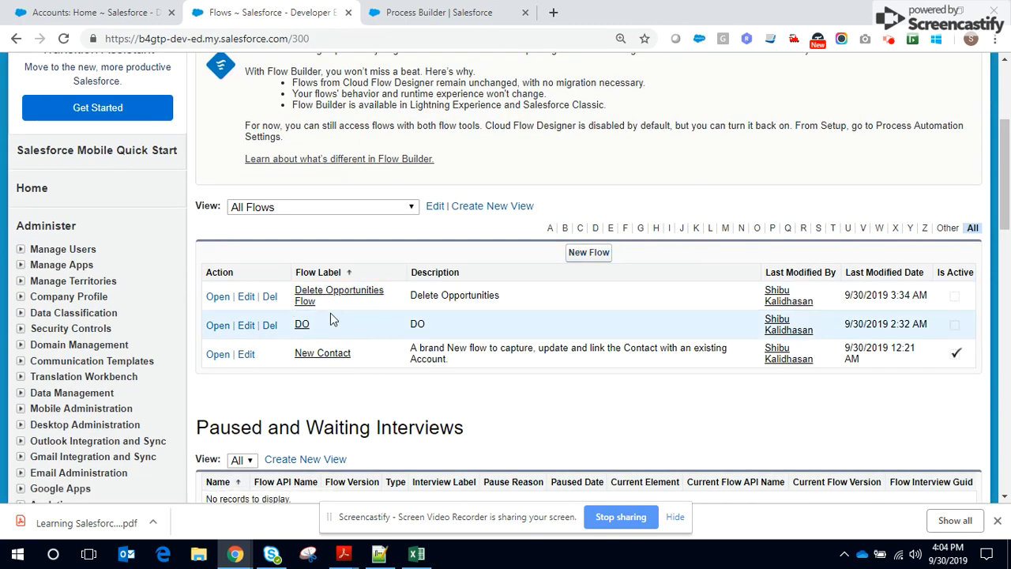
left_click(309, 297)
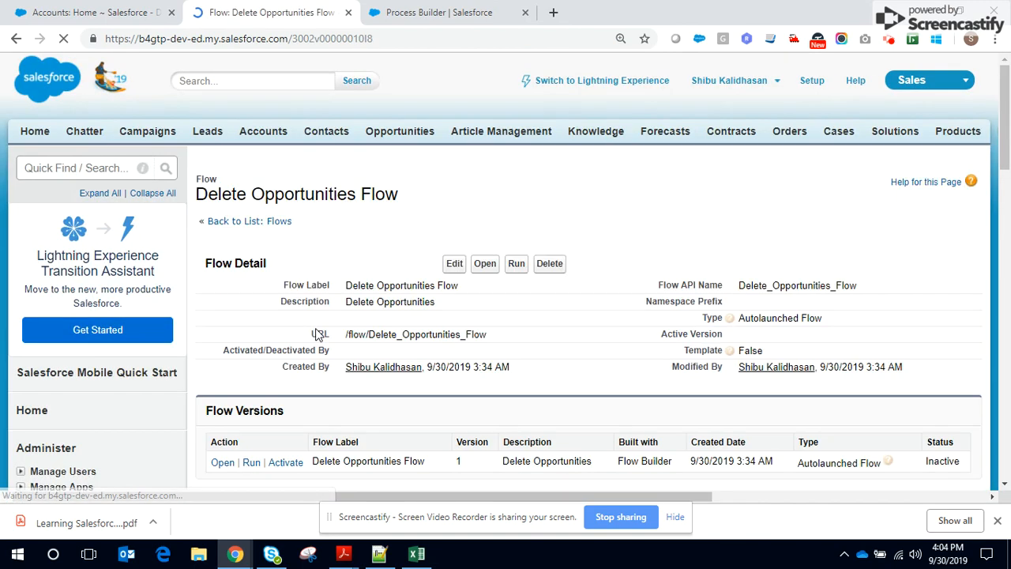
scroll(315, 334, "down", 3)
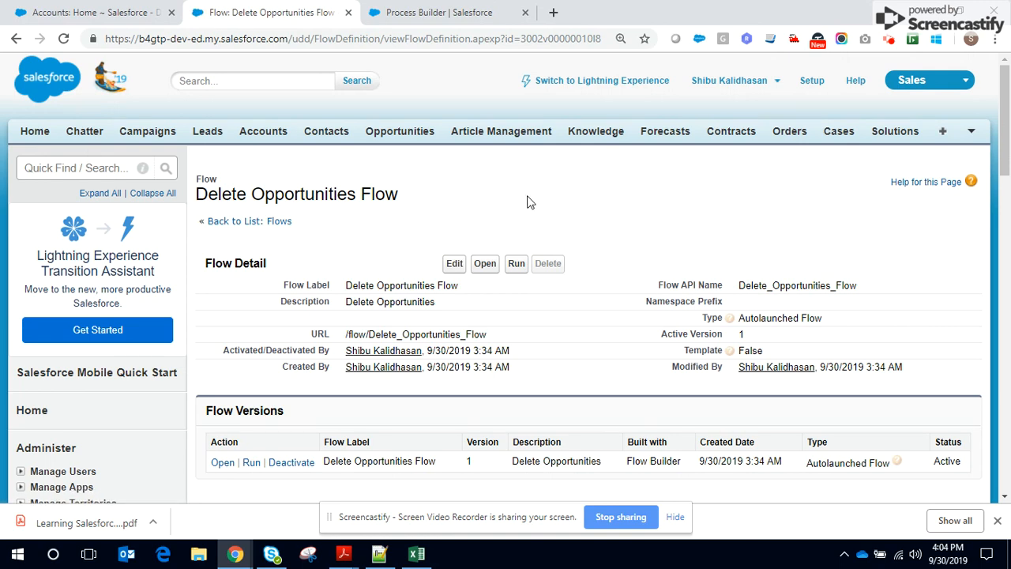
Switch to Process Builder and create a new process named "Call Flow to Delete Opty" with API name Call_Flow_to_Delete_Opty
left_click(407, 16)
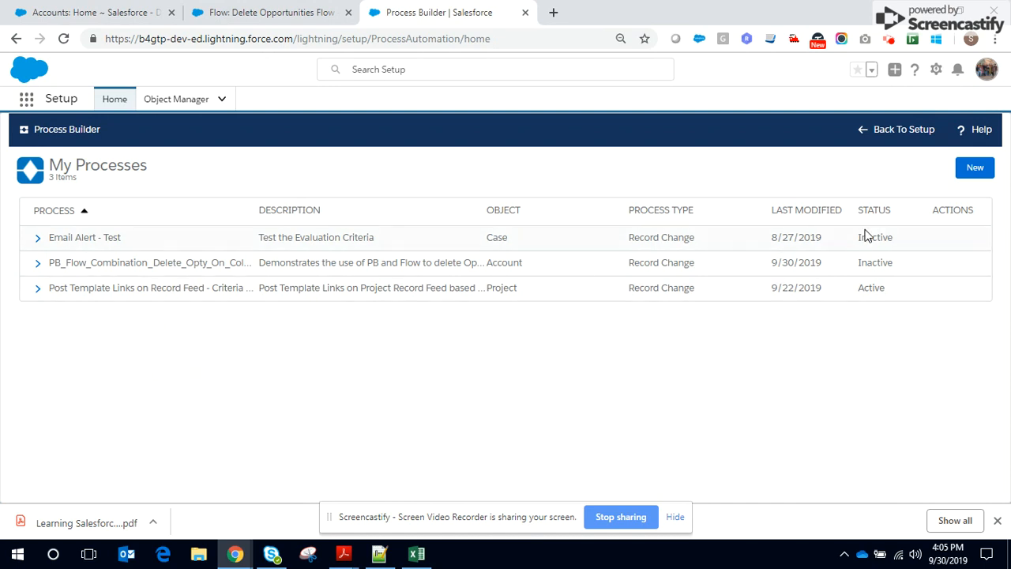
left_click(975, 168)
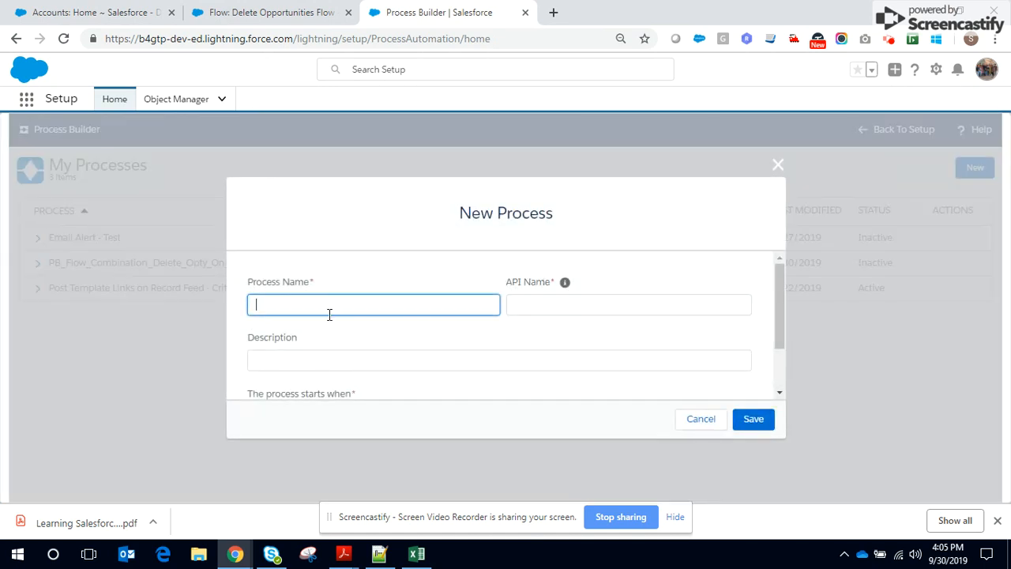
left_click(326, 306)
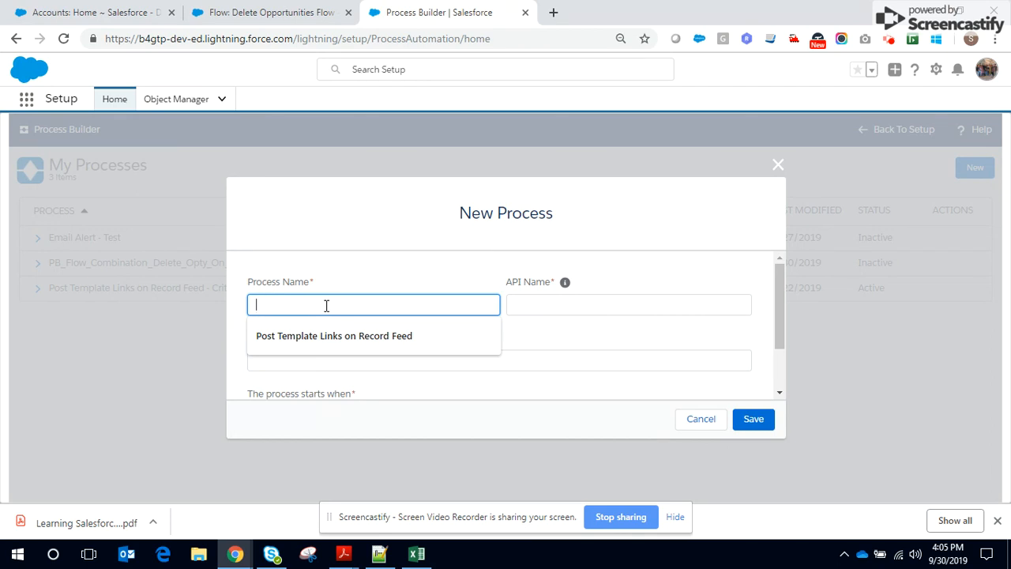
type("Call Flow to Delete Op")
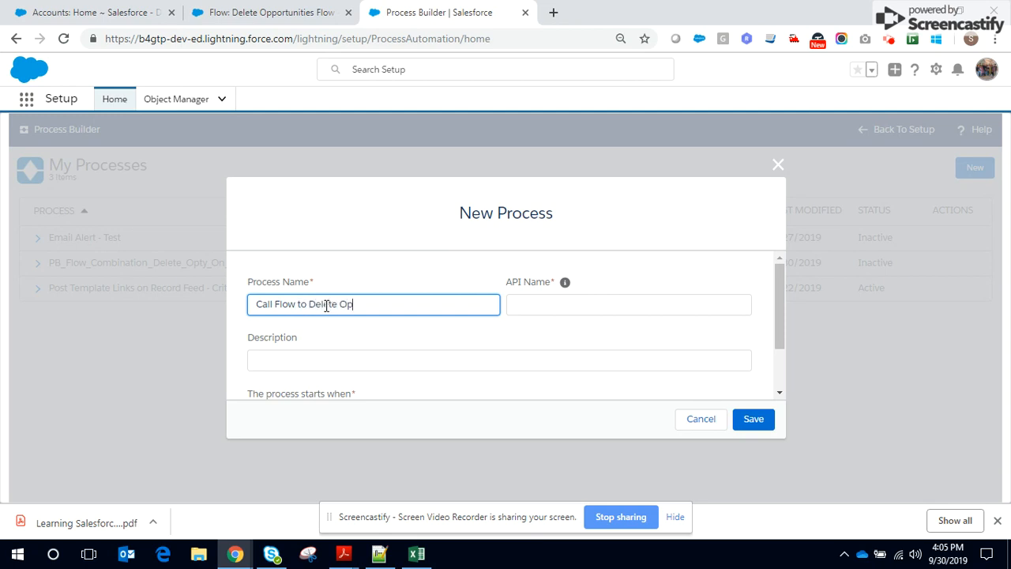
left_click(524, 304)
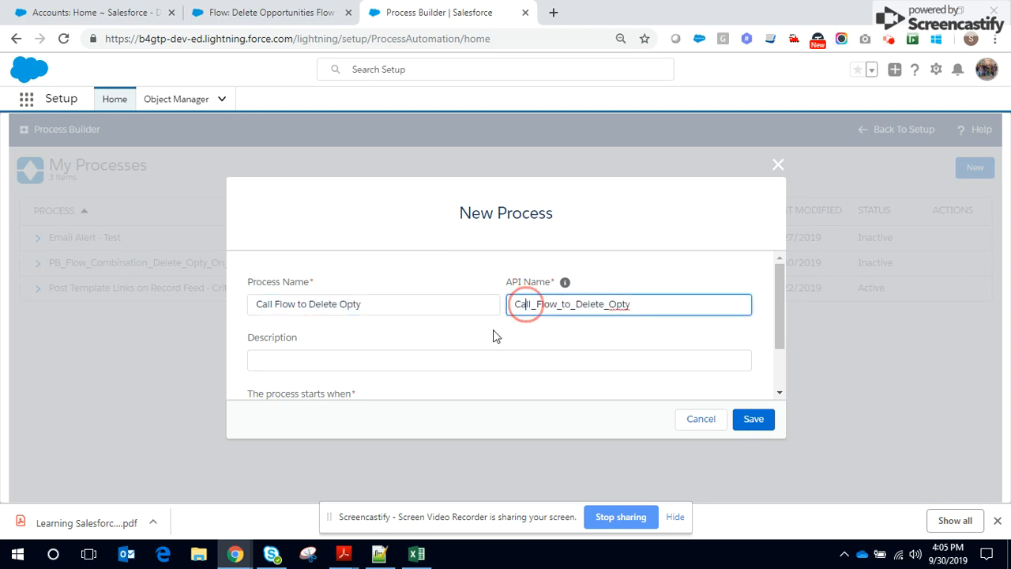
Set the process to start when a record changes, leaving the description blank, and save it
left_click(377, 361)
scroll(377, 361, "down", 2)
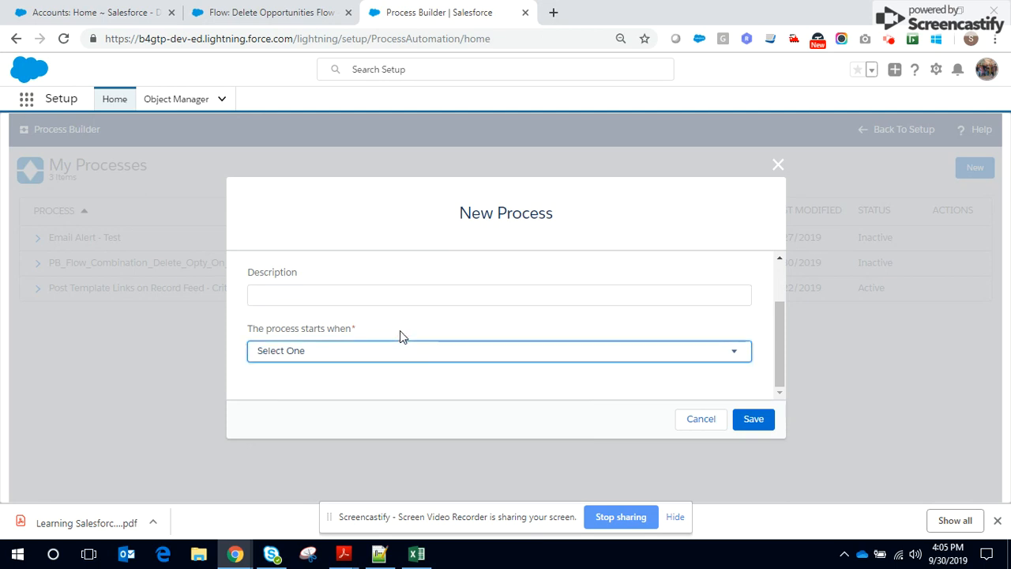
left_click(386, 350)
left_click(344, 383)
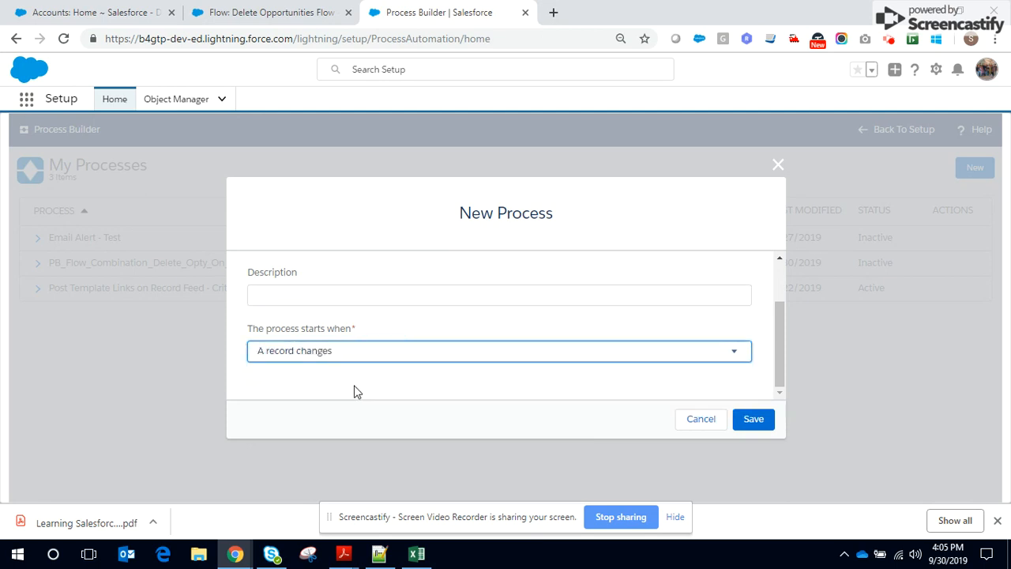
left_click(354, 391)
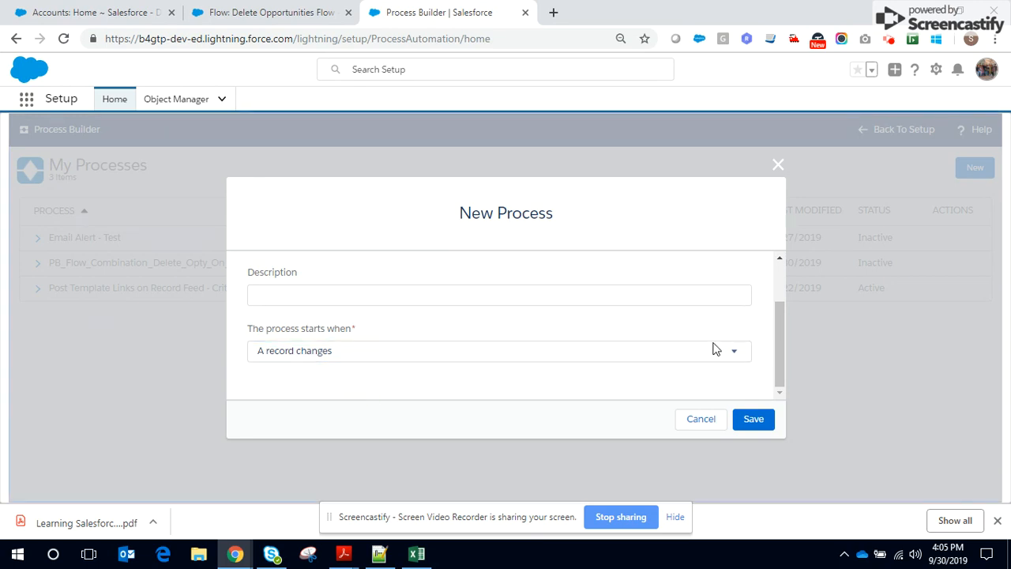
left_click(753, 421)
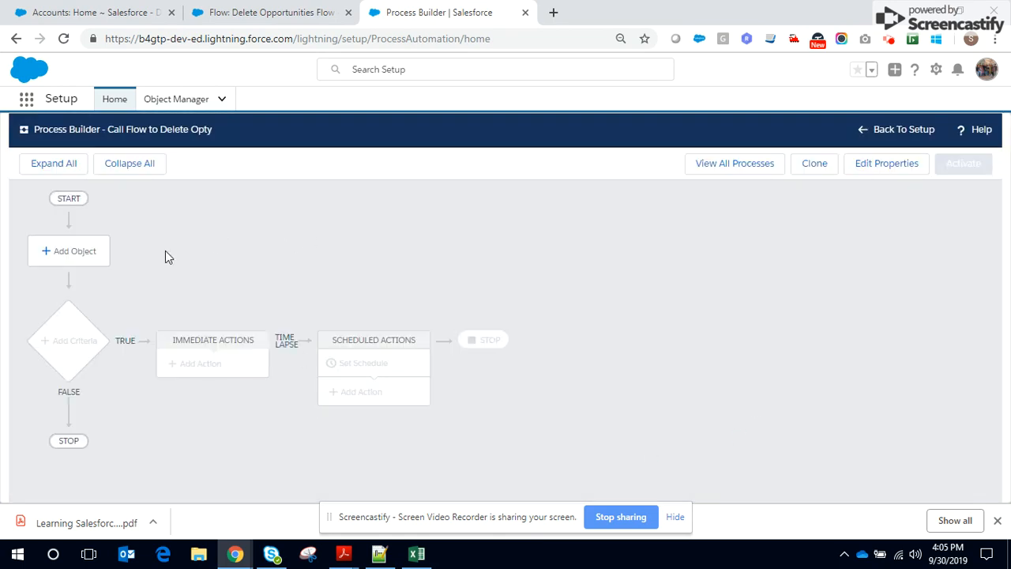
Choose Account as the process object, start the process when a record is created or edited, and save
left_click(101, 251)
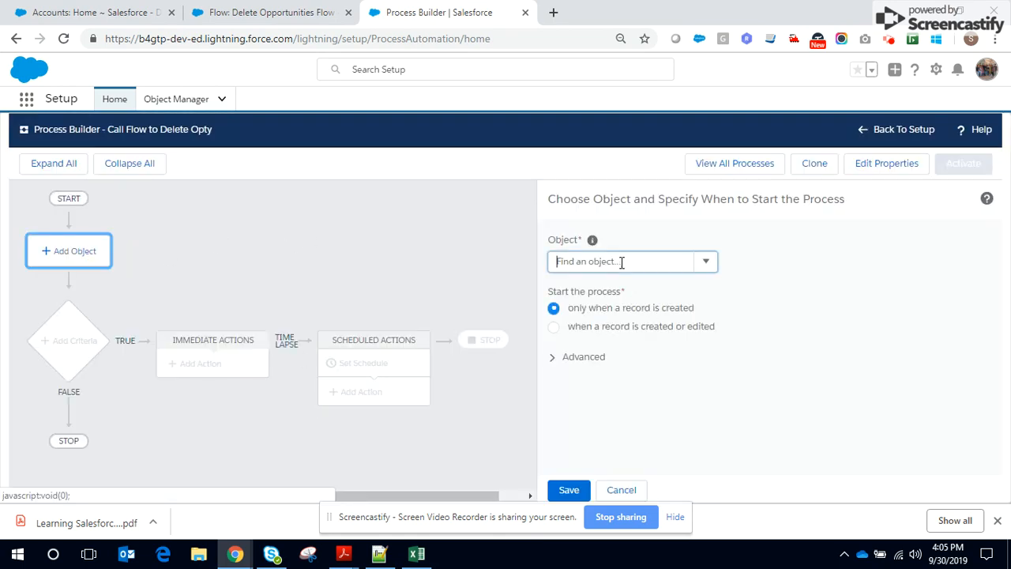
left_click(621, 262)
type("Account")
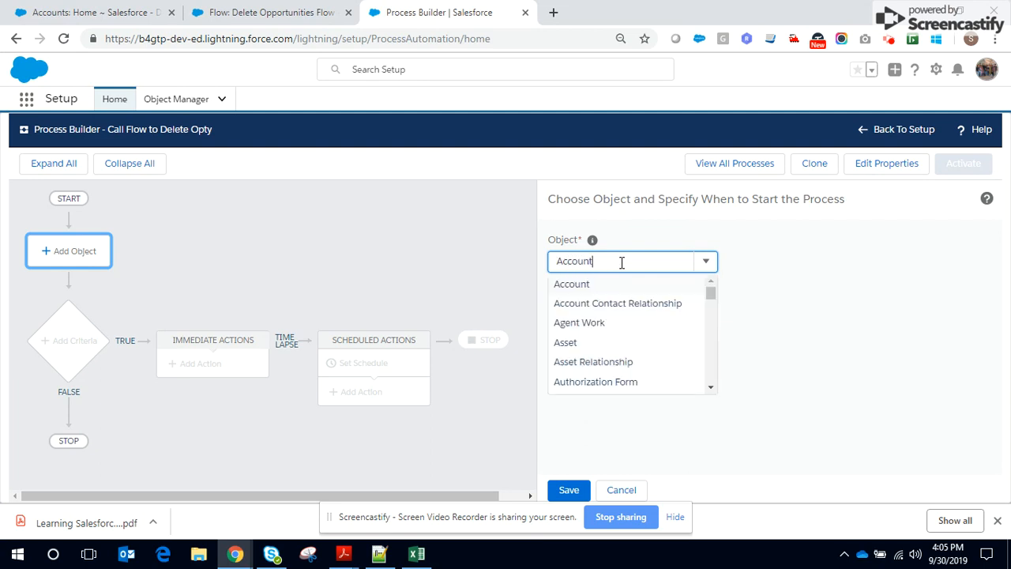
left_click(585, 285)
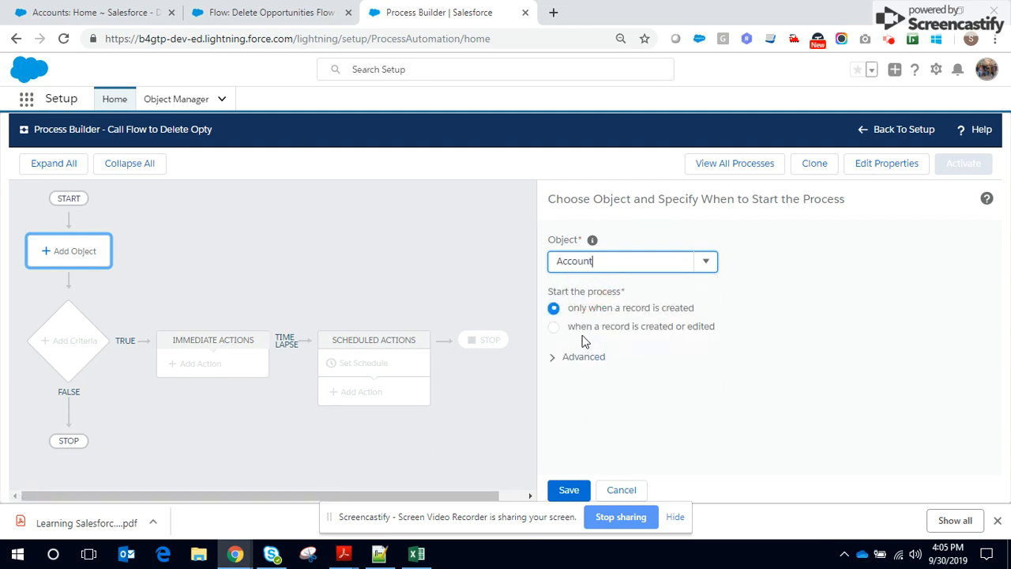
left_click(554, 327)
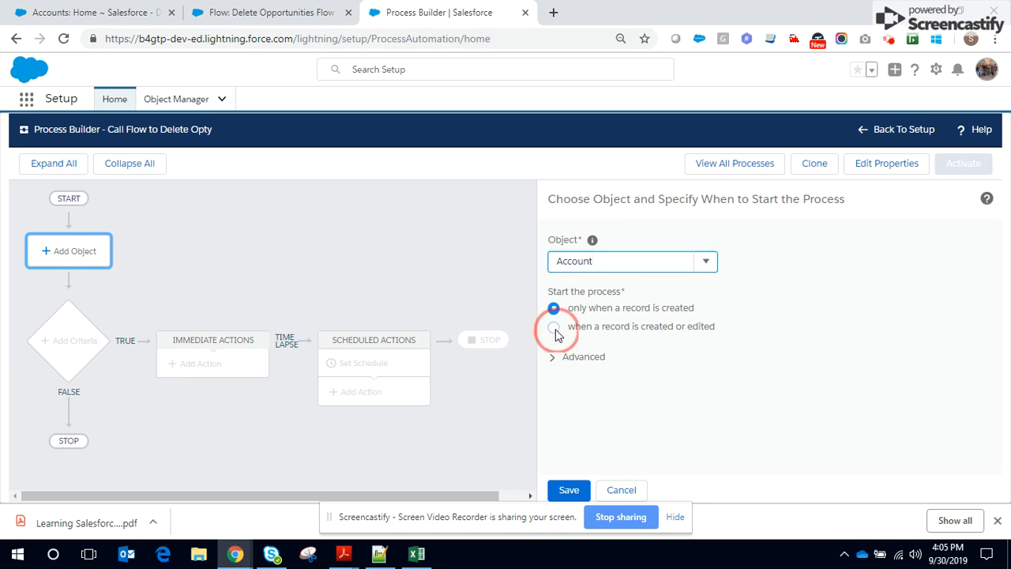
left_click(552, 359)
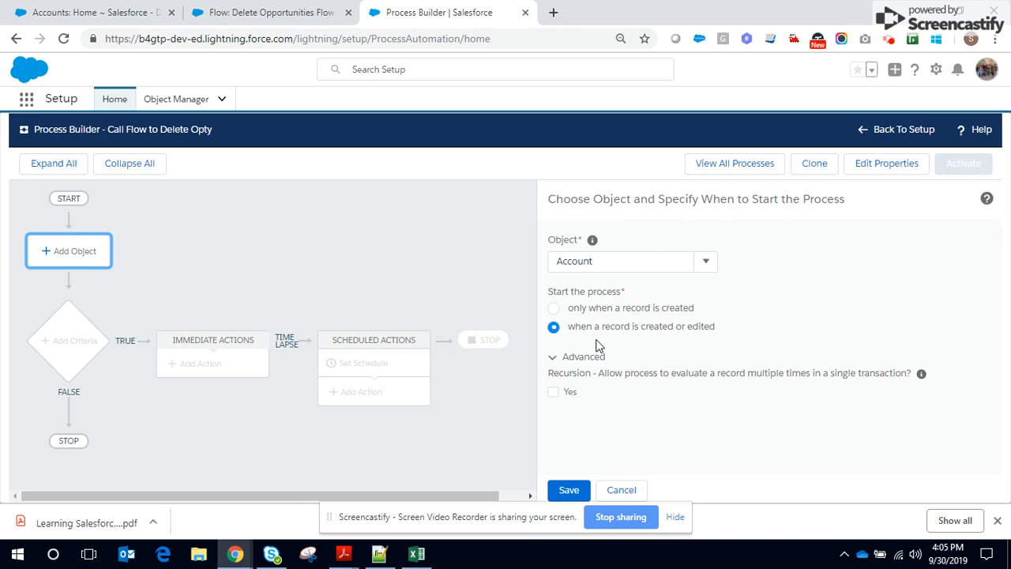
left_click(567, 488)
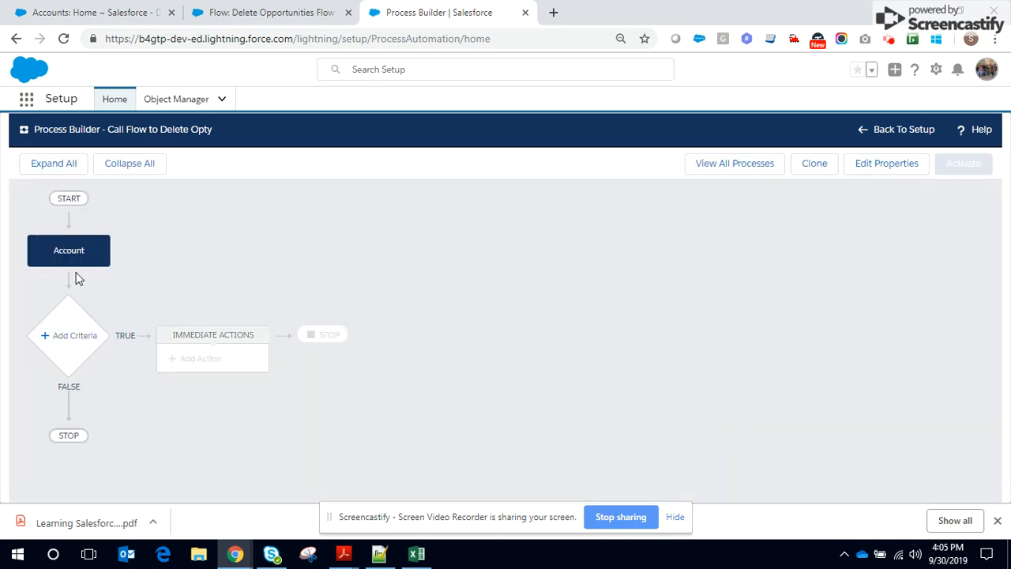
Add a criteria node to the process and name it "Is Cold"
left_click(73, 353)
left_click(483, 261)
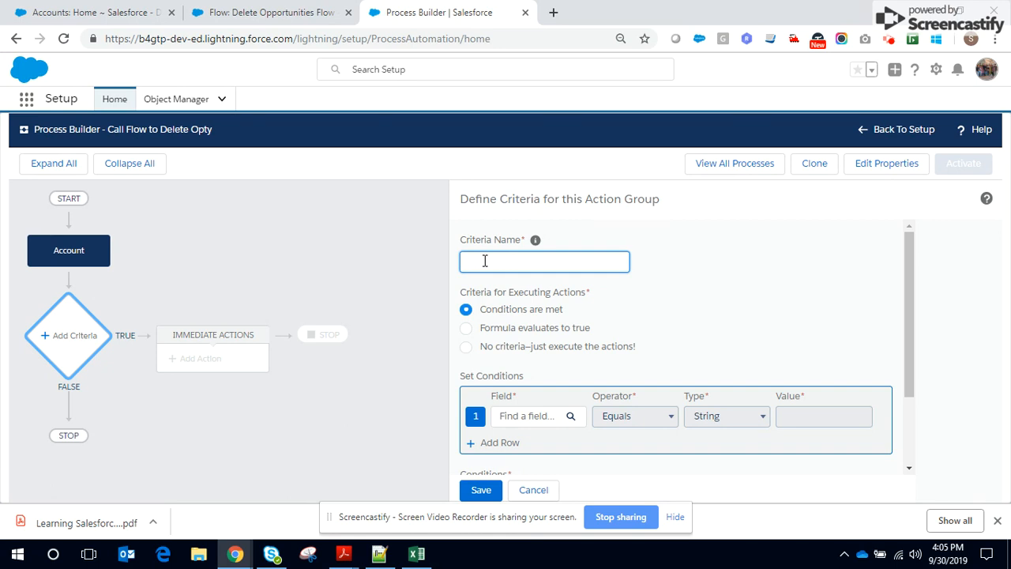
type("Is Active")
left_click_drag(511, 263, 462, 255)
type("Is Cold")
left_click(818, 299)
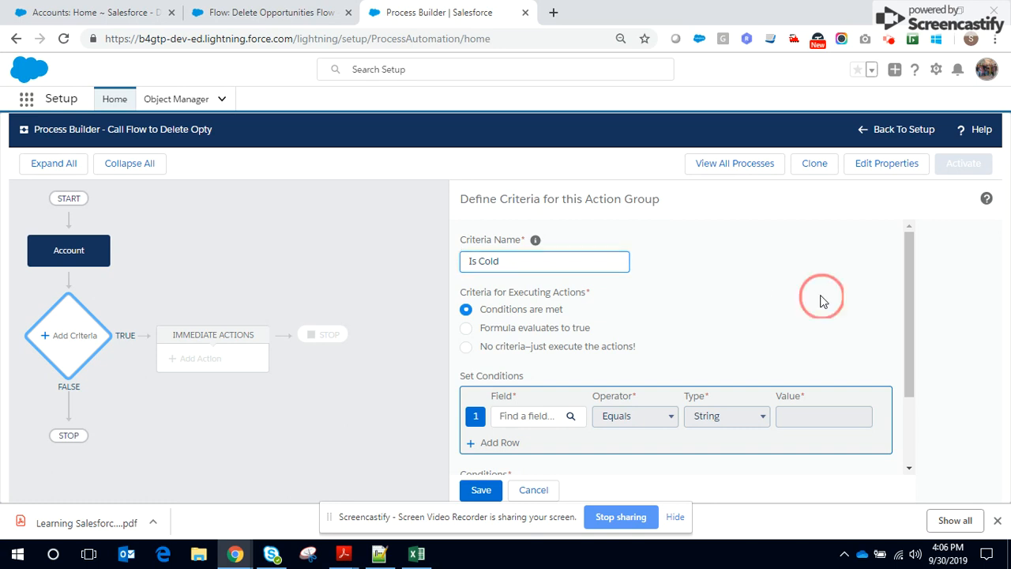
Set the criteria condition to the Account Rating field Equals the picklist value Cold
scroll(490, 359, "down", 3)
left_click(518, 317)
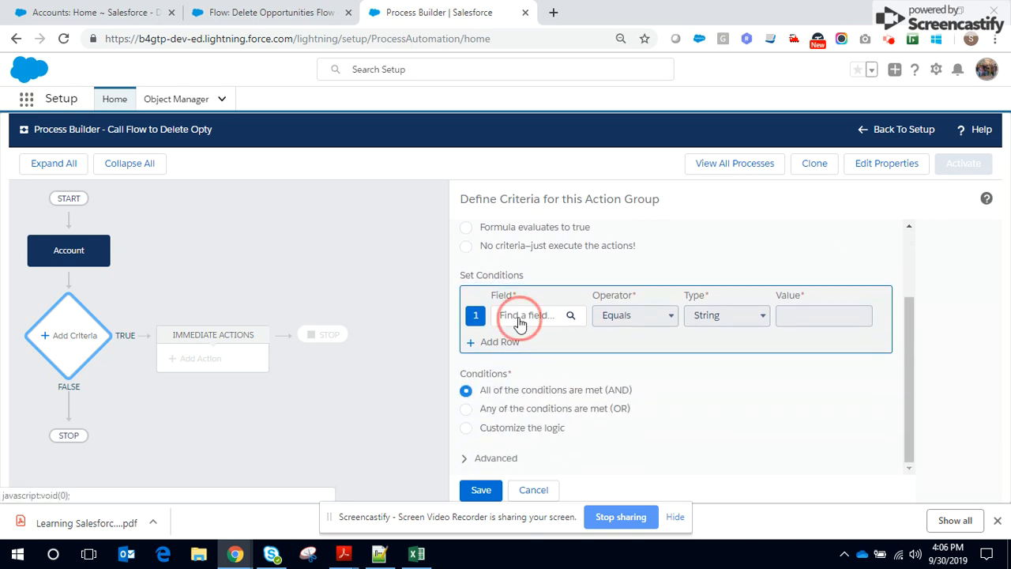
left_click(443, 285)
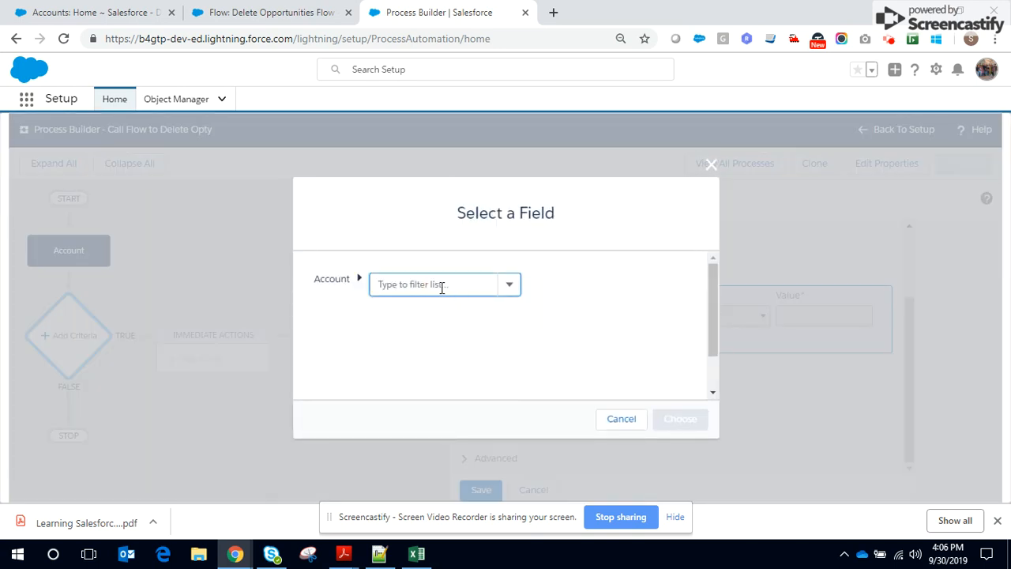
left_click(433, 285)
type("Account Rating")
left_click(434, 307)
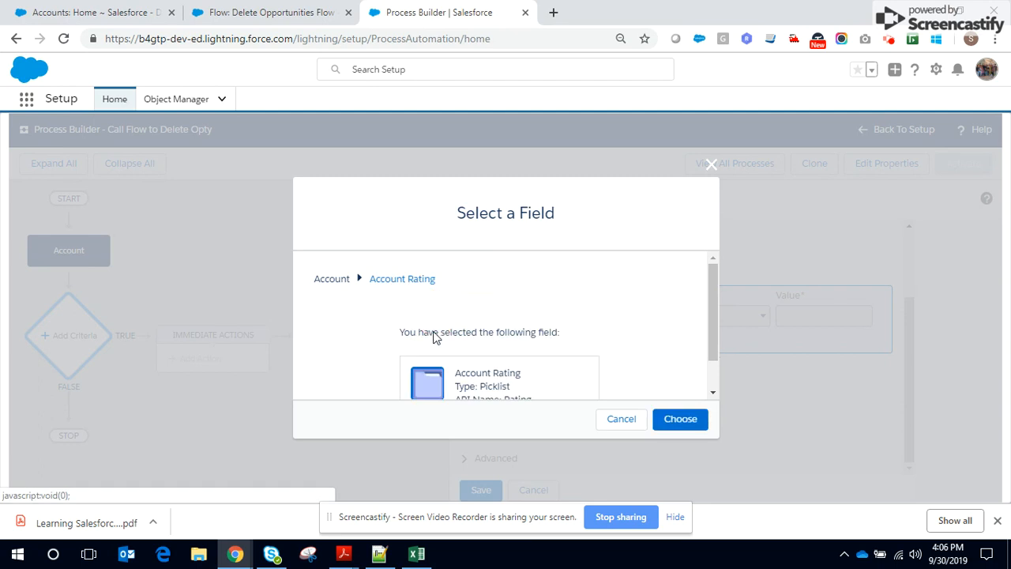
scroll(713, 355, "down", 1)
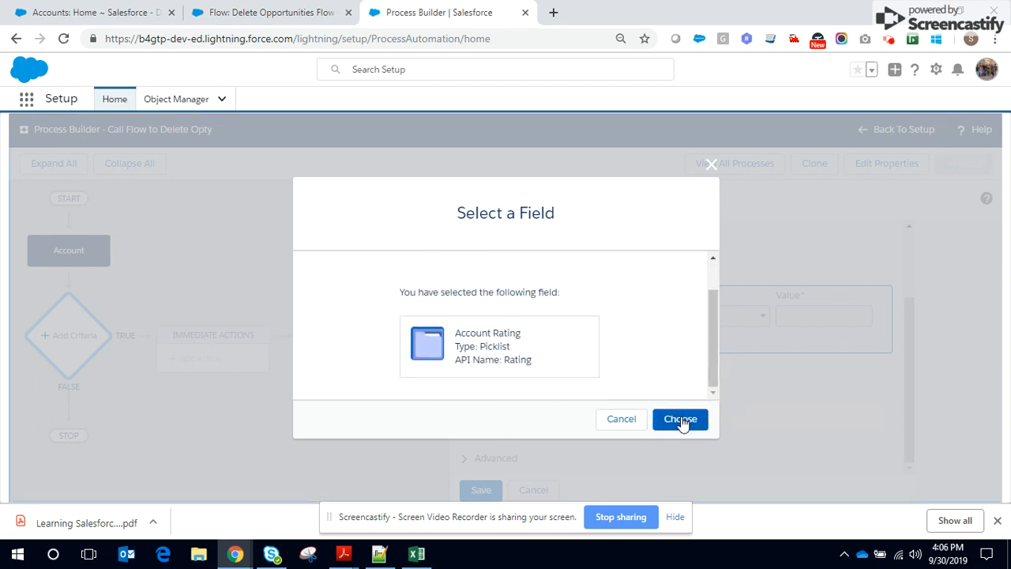
left_click(676, 418)
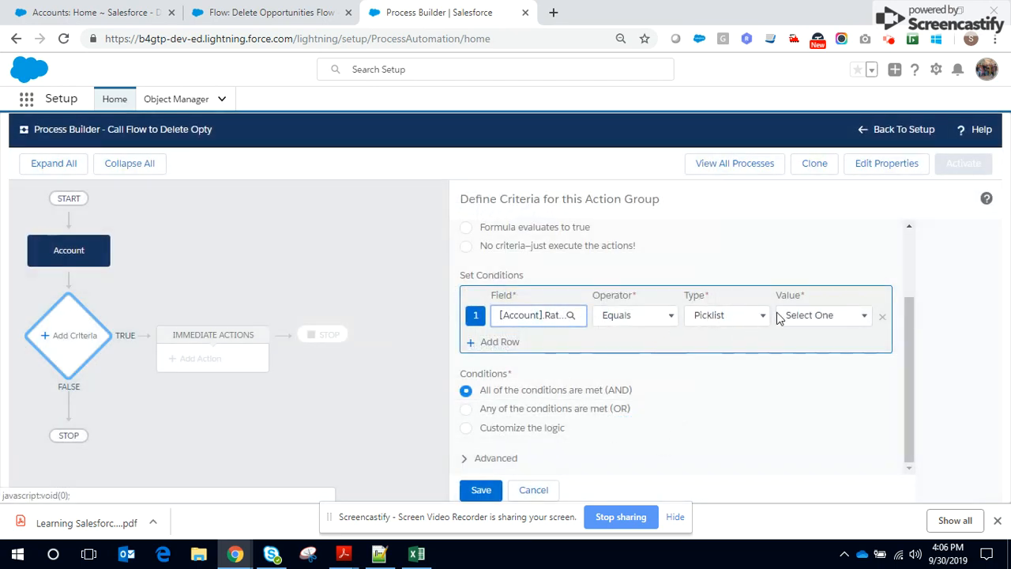
left_click(811, 316)
left_click(813, 371)
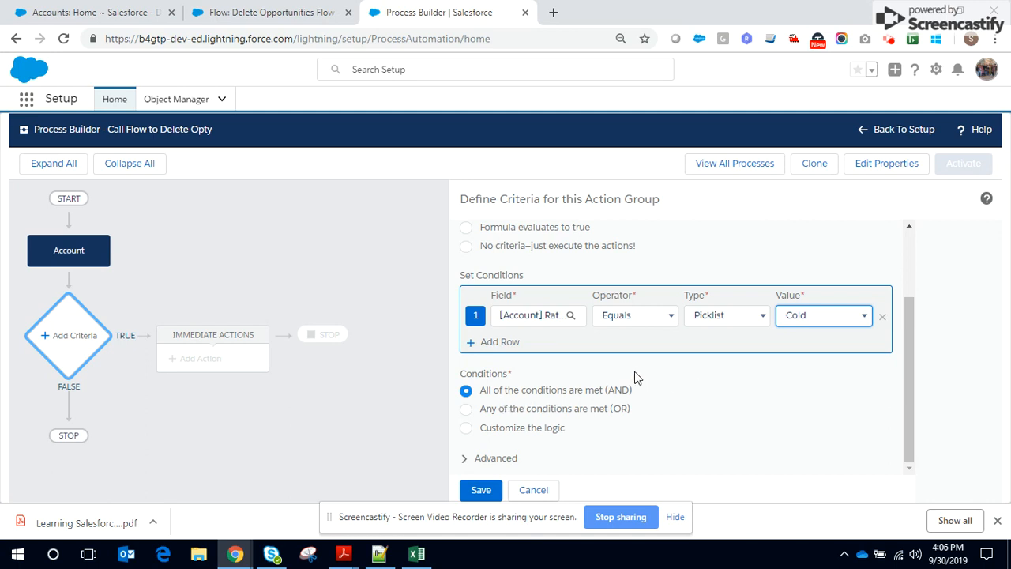
Have the actions execute only when specified changes are made to the record, and save the criteria
left_click(466, 459)
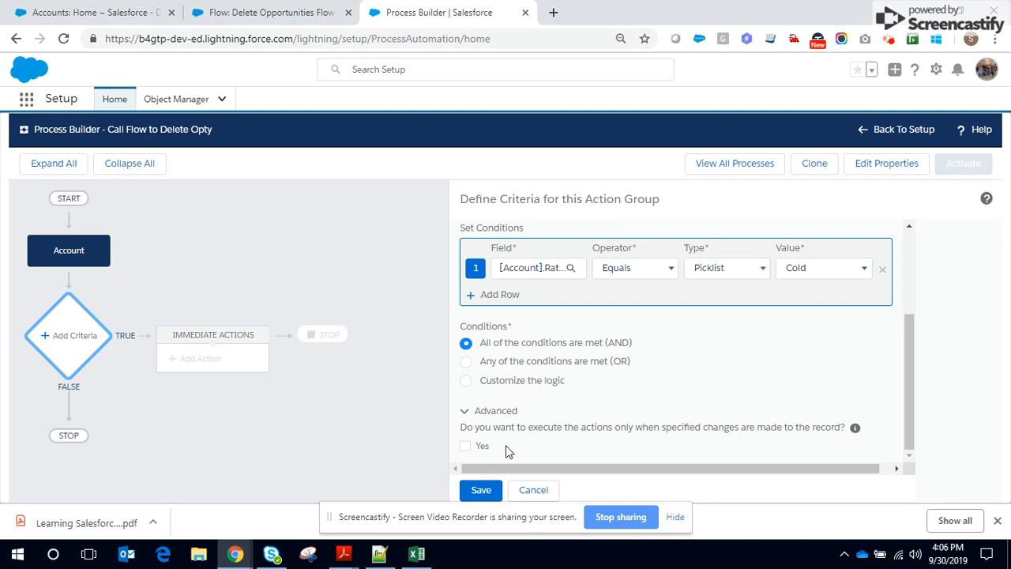
left_click(465, 446)
scroll(582, 449, "up", 3)
scroll(581, 449, "down", 3)
left_click(480, 491)
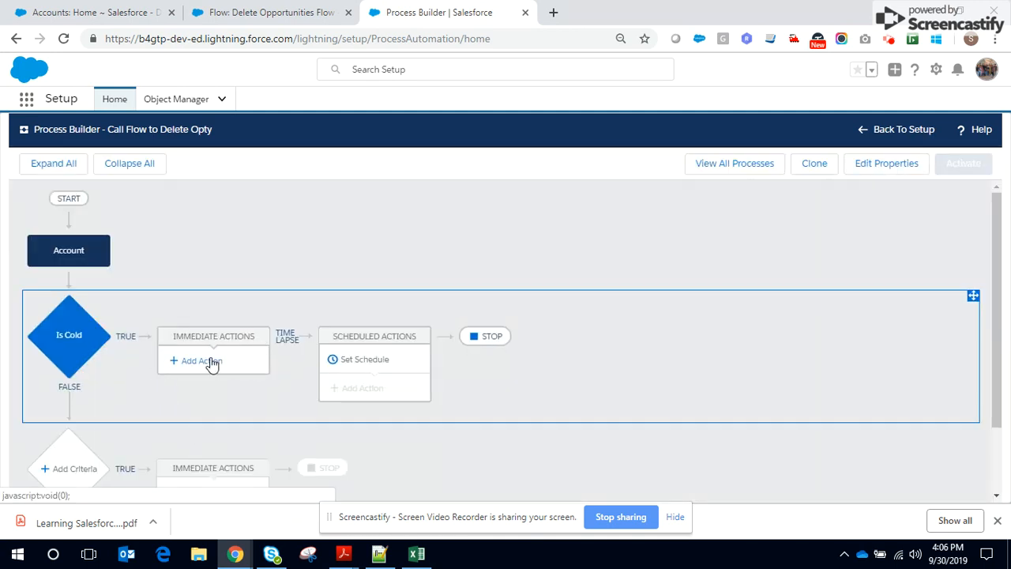
Add an immediate action of type Flows named "Call Flow" that launches the Delete Opportunities Flow
left_click(201, 361)
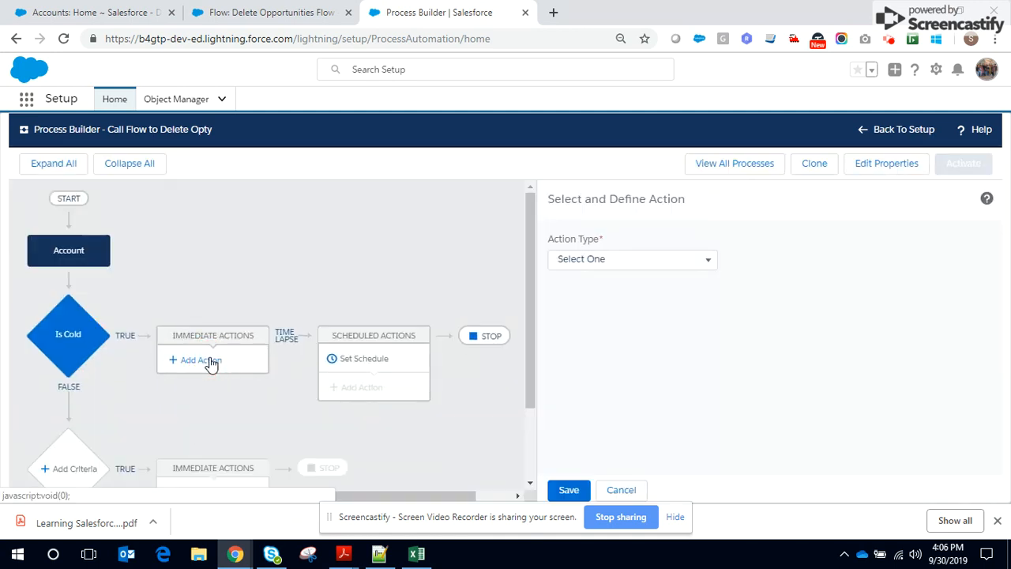
left_click(622, 260)
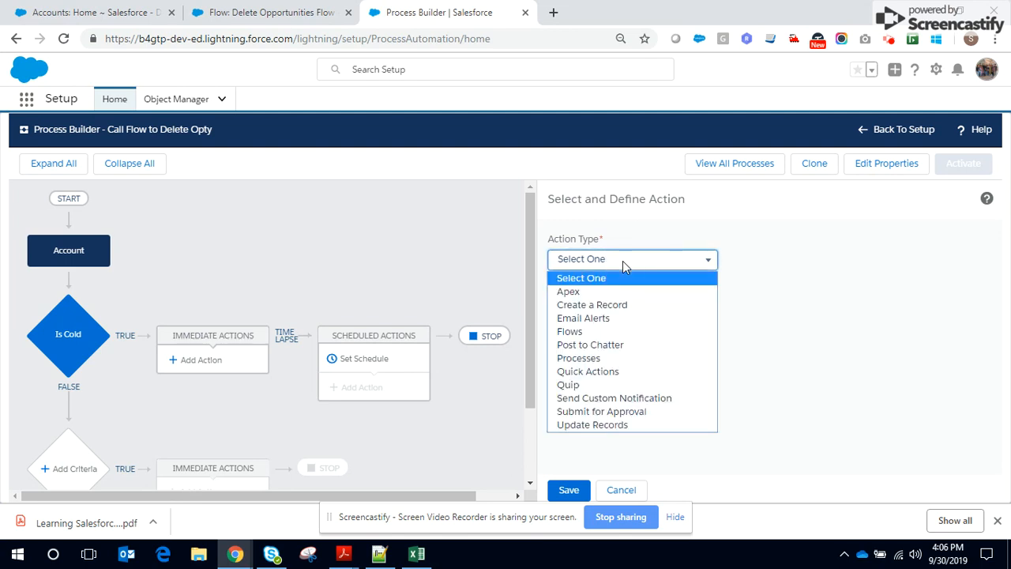
left_click(604, 338)
left_click(596, 312)
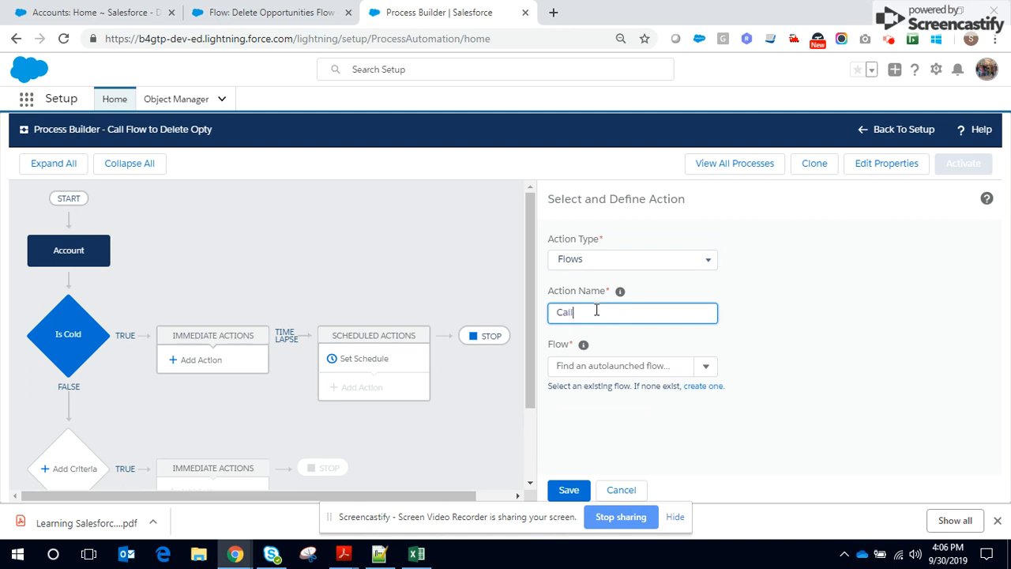
left_click(634, 366)
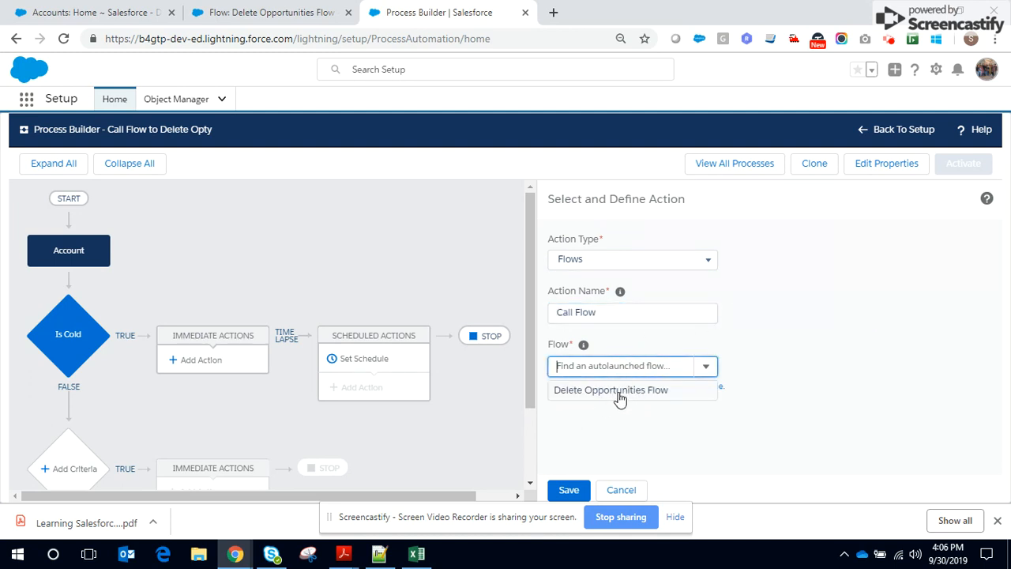
left_click(622, 392)
left_click(801, 377)
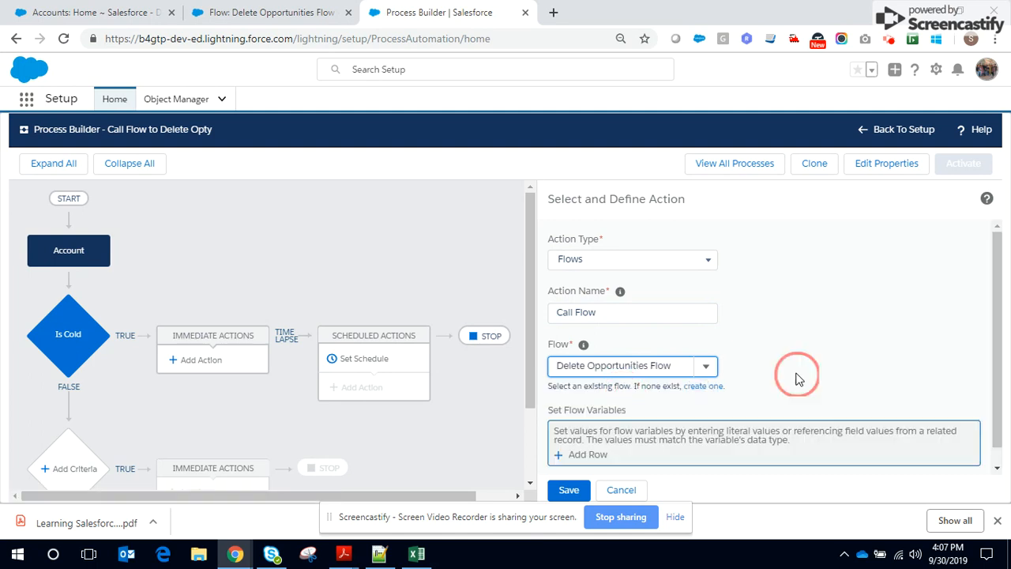
Add a row for the accountId flow variable and set its type to Field Reference
left_click(589, 437)
left_click(659, 409)
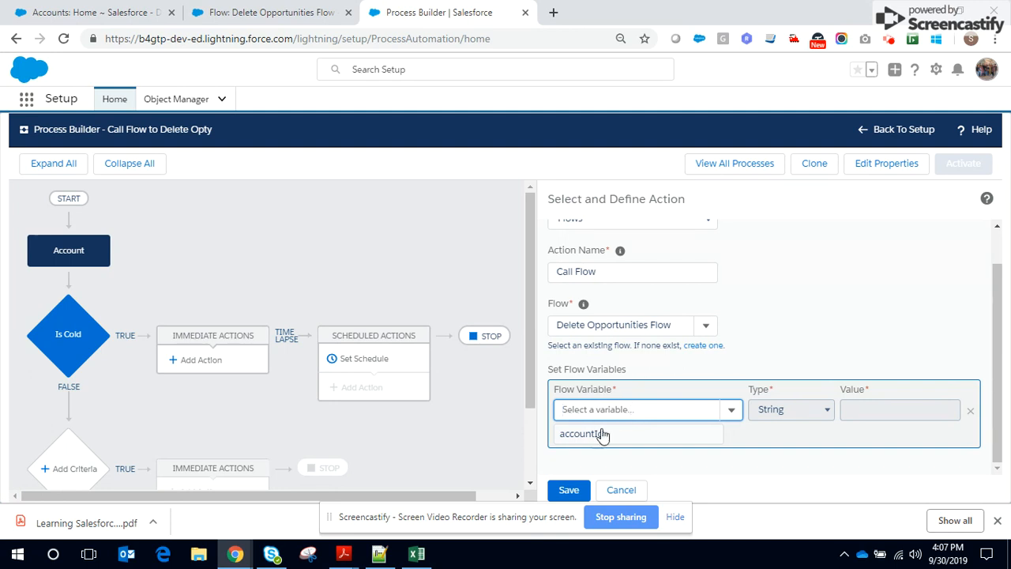
left_click(602, 433)
left_click(822, 412)
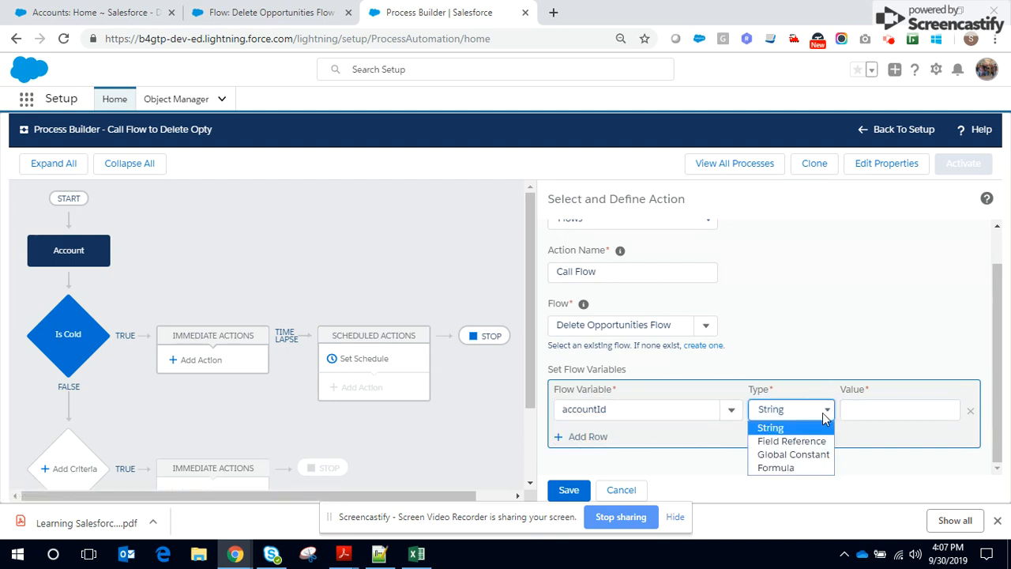
left_click(792, 441)
Choose the Account ID field of the Account object as the value of the accountId variable
left_click(892, 411)
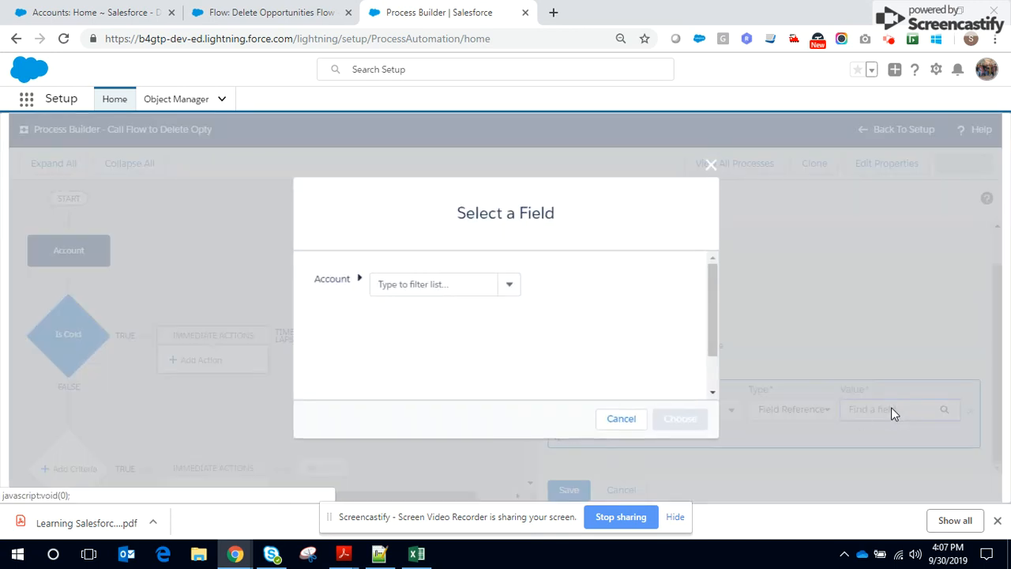
type("Account")
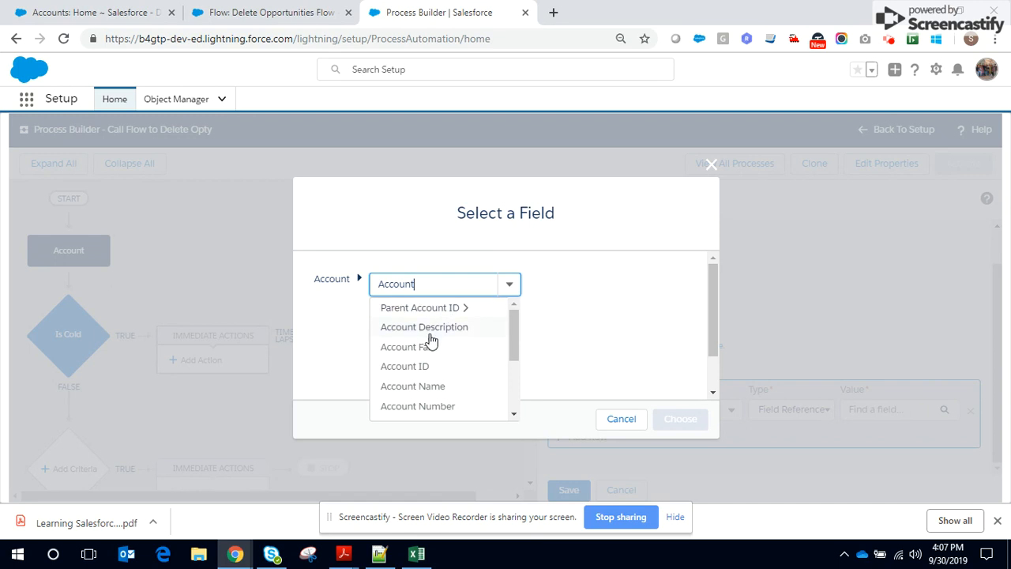
left_click(418, 370)
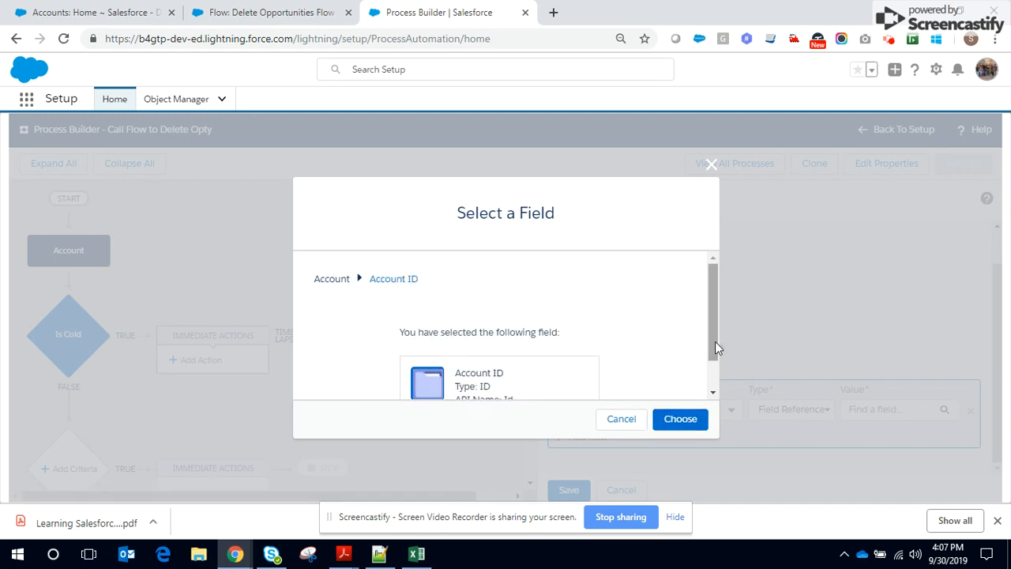
left_click_drag(713, 347, 713, 387)
left_click(657, 420)
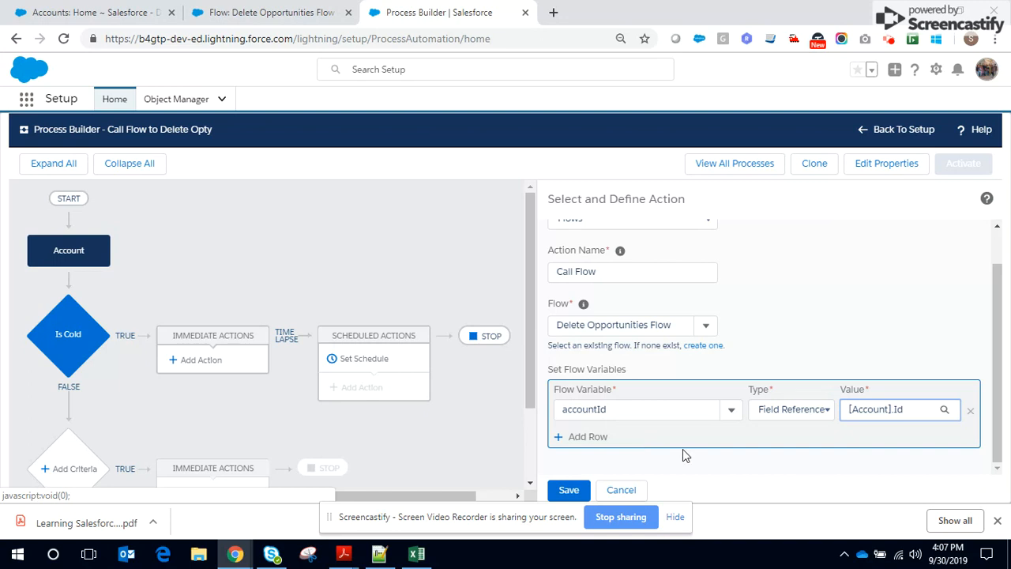
Save the Call Flow action and activate the process, confirming the activation
left_click(568, 490)
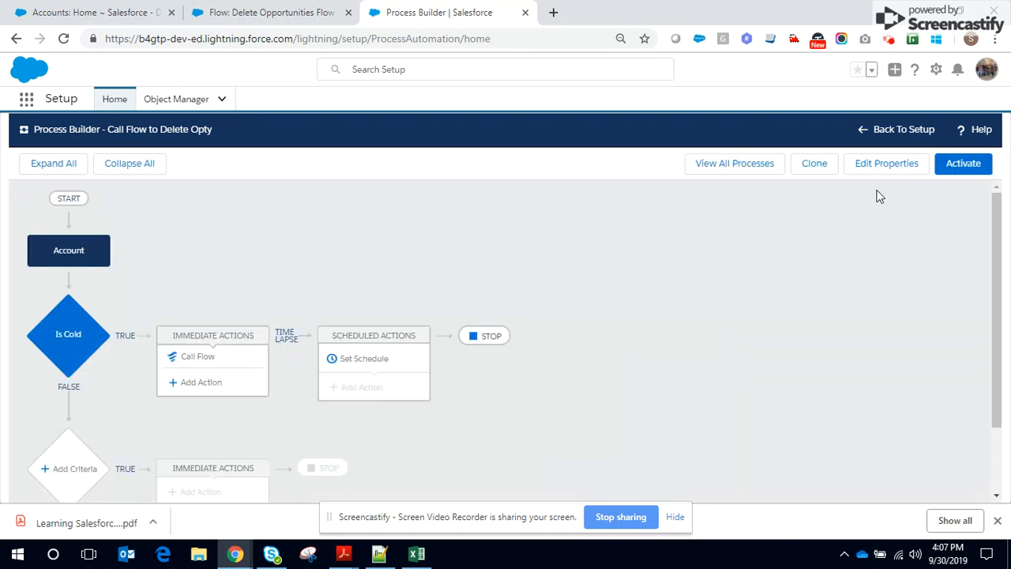
left_click(962, 166)
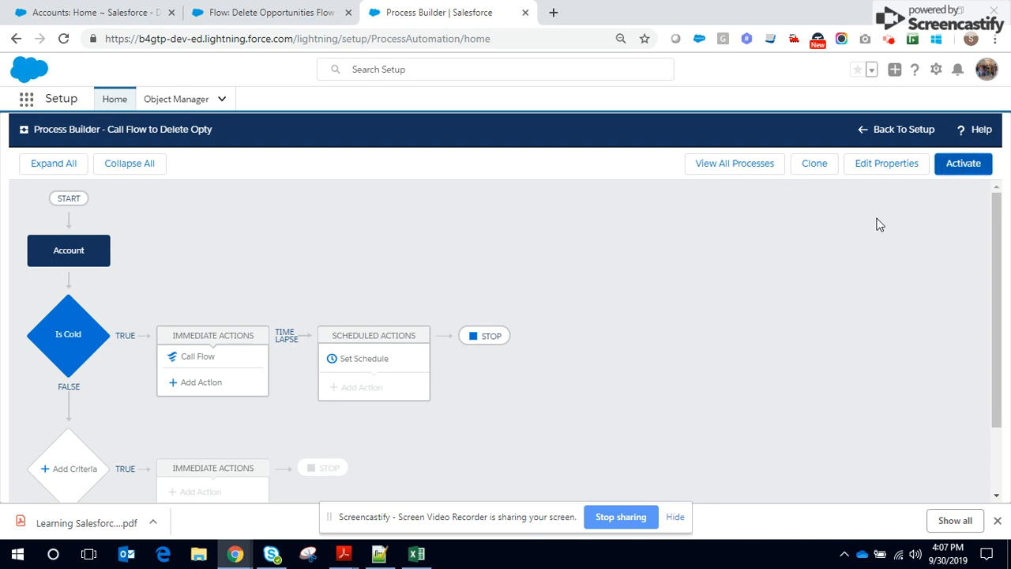
left_click(676, 378)
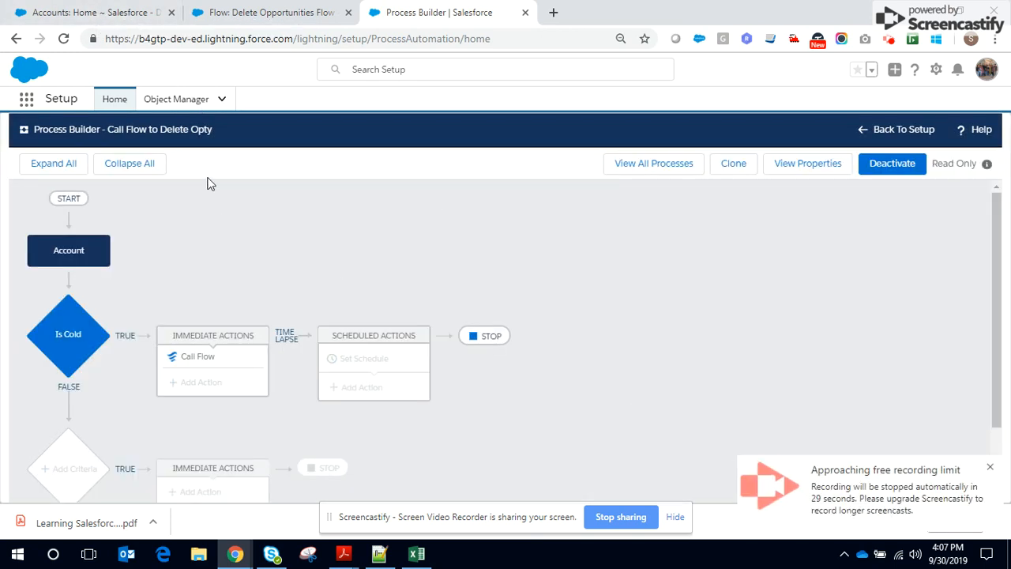
Open the GenePoint account from the accounts page in the other browser tab, set its Rating to Cold, and save it
left_click(126, 23)
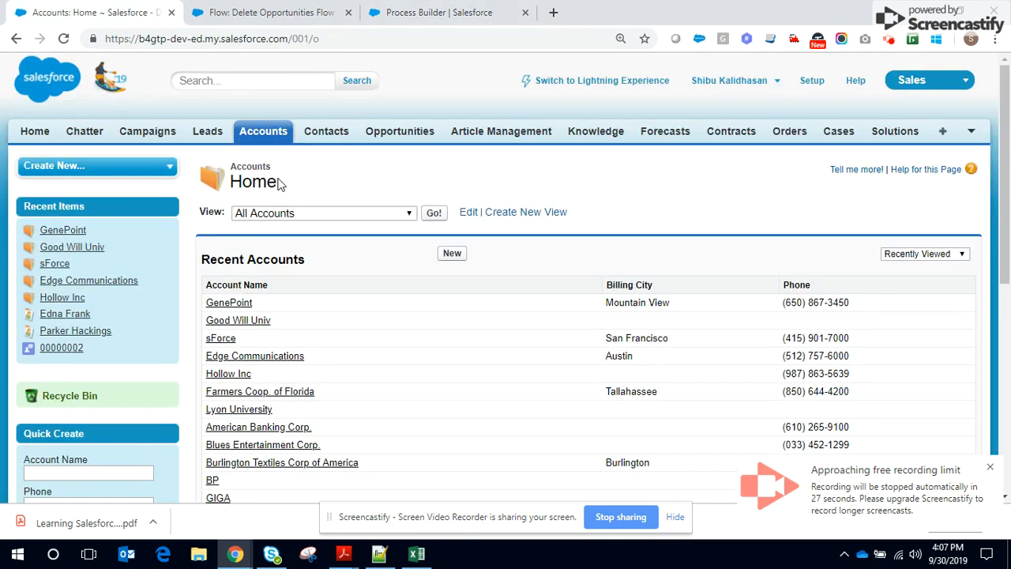
left_click(230, 304)
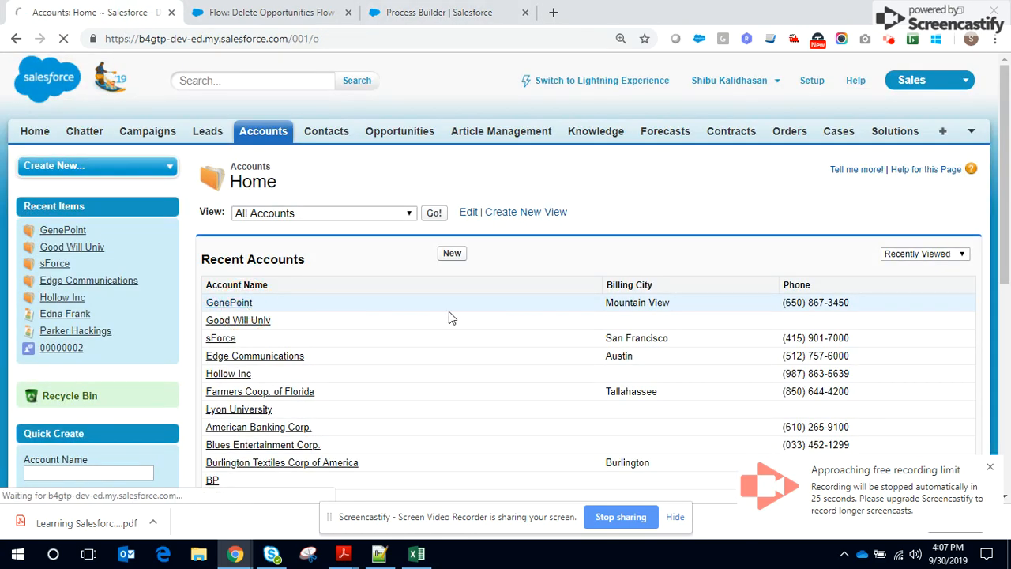
scroll(440, 312, "down", 5)
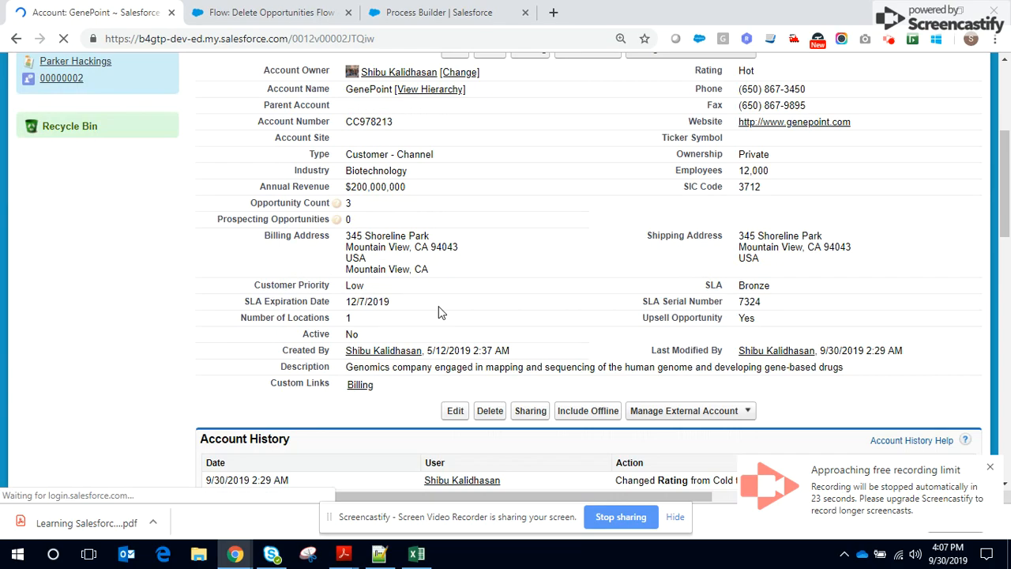
scroll(440, 312, "down", 8)
scroll(304, 260, "up", 4)
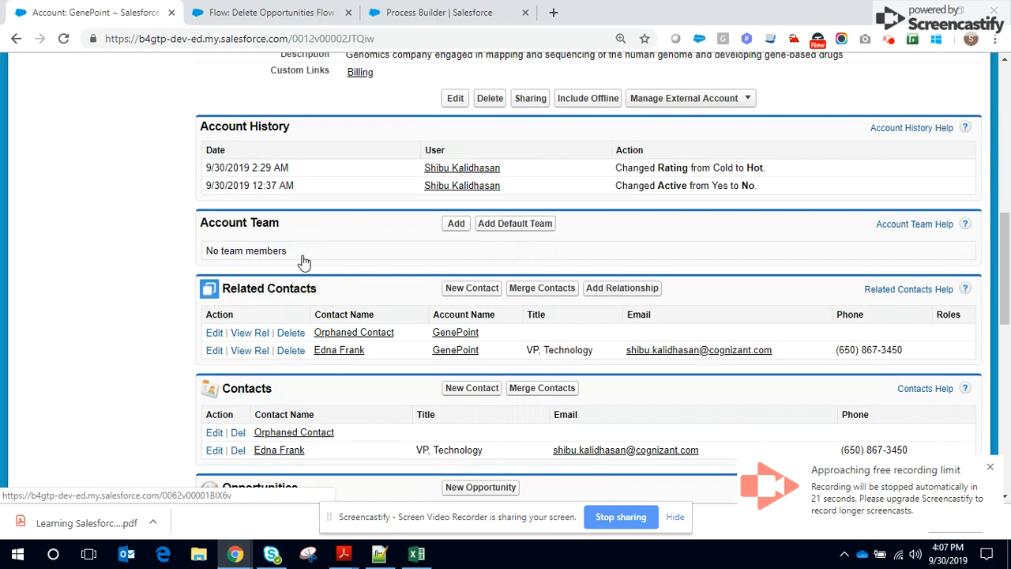
scroll(304, 261, "up", 10)
double_click(760, 350)
left_click(763, 352)
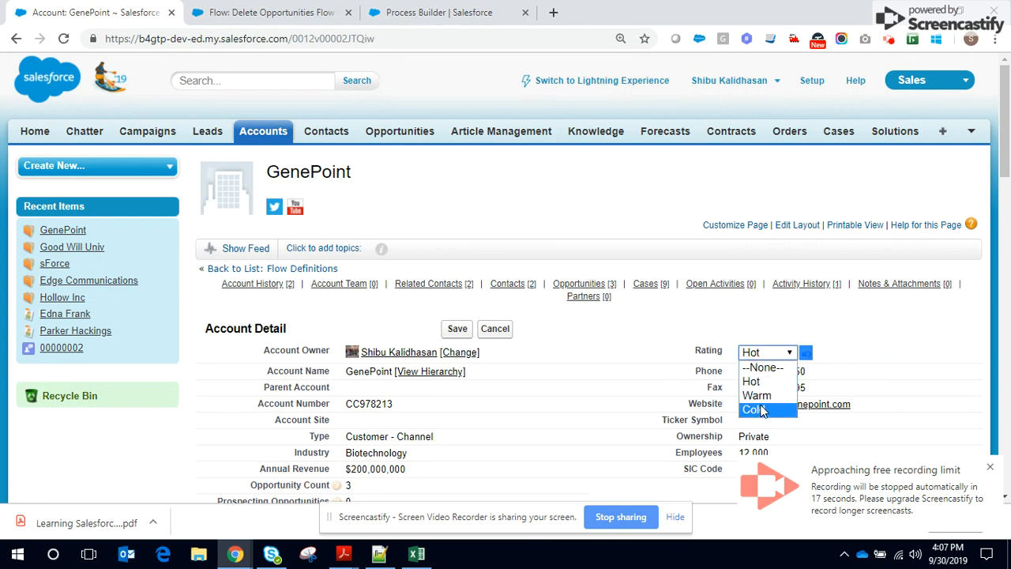
left_click(760, 410)
left_click(455, 329)
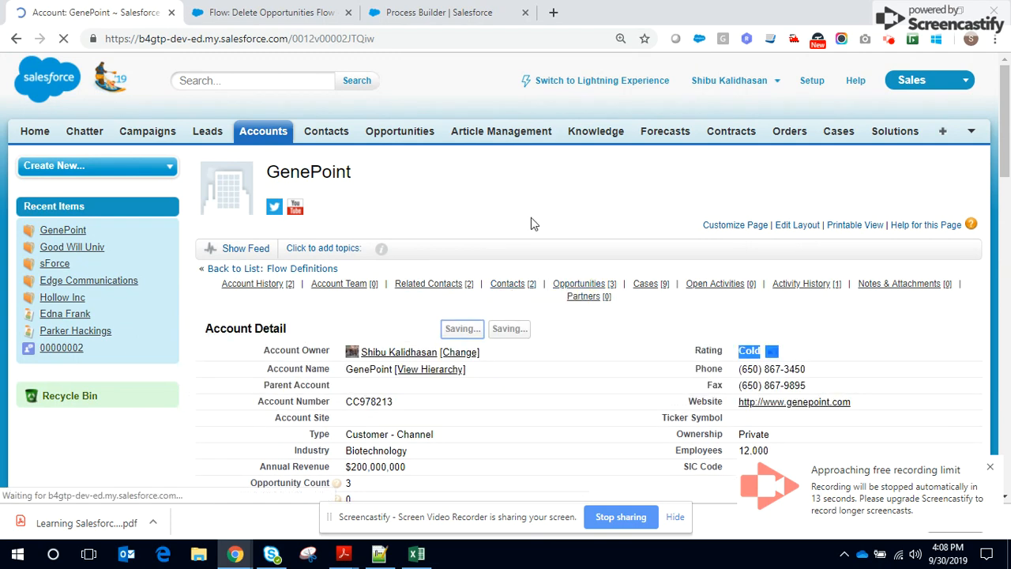
Check the GenePoint account's related opportunities, opportunity count and account history to test the process
scroll(526, 199, "down", 10)
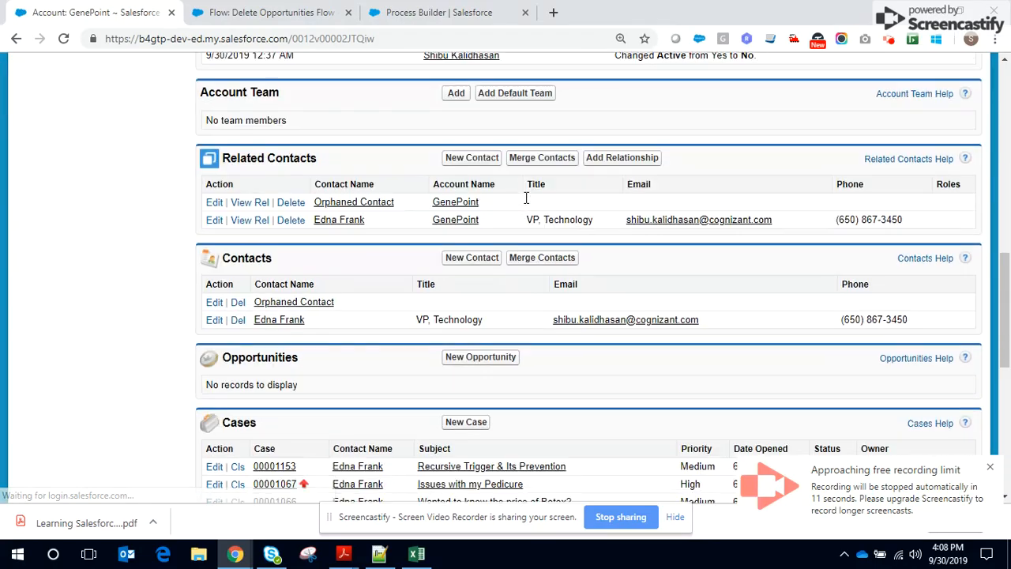
scroll(528, 203, "down", 2)
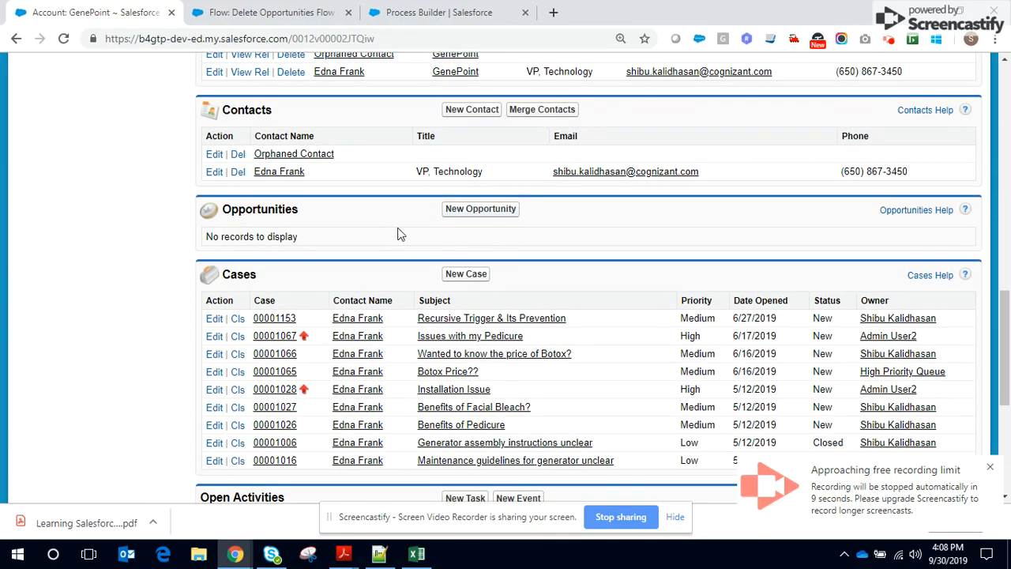
scroll(399, 233, "up", 6)
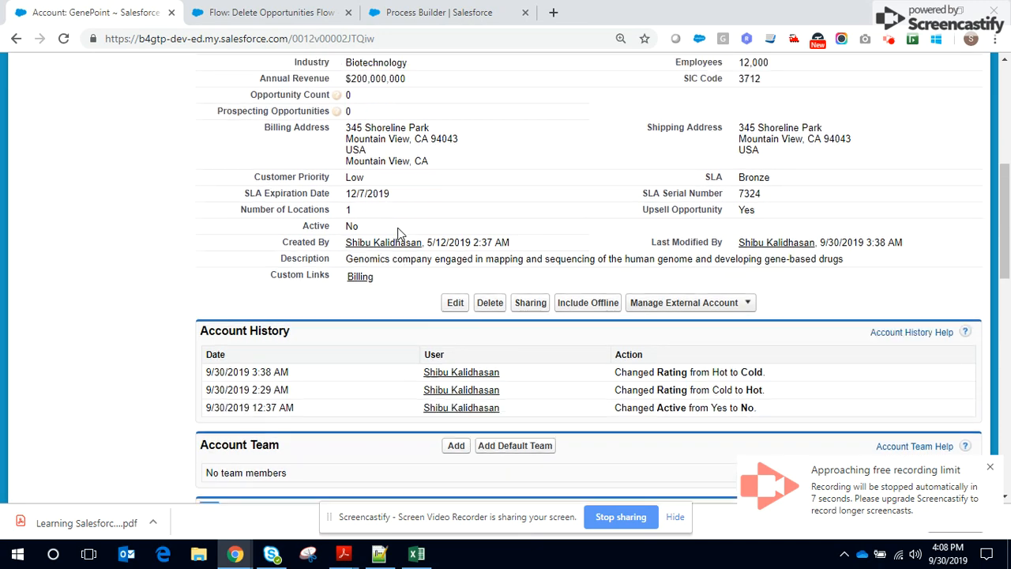